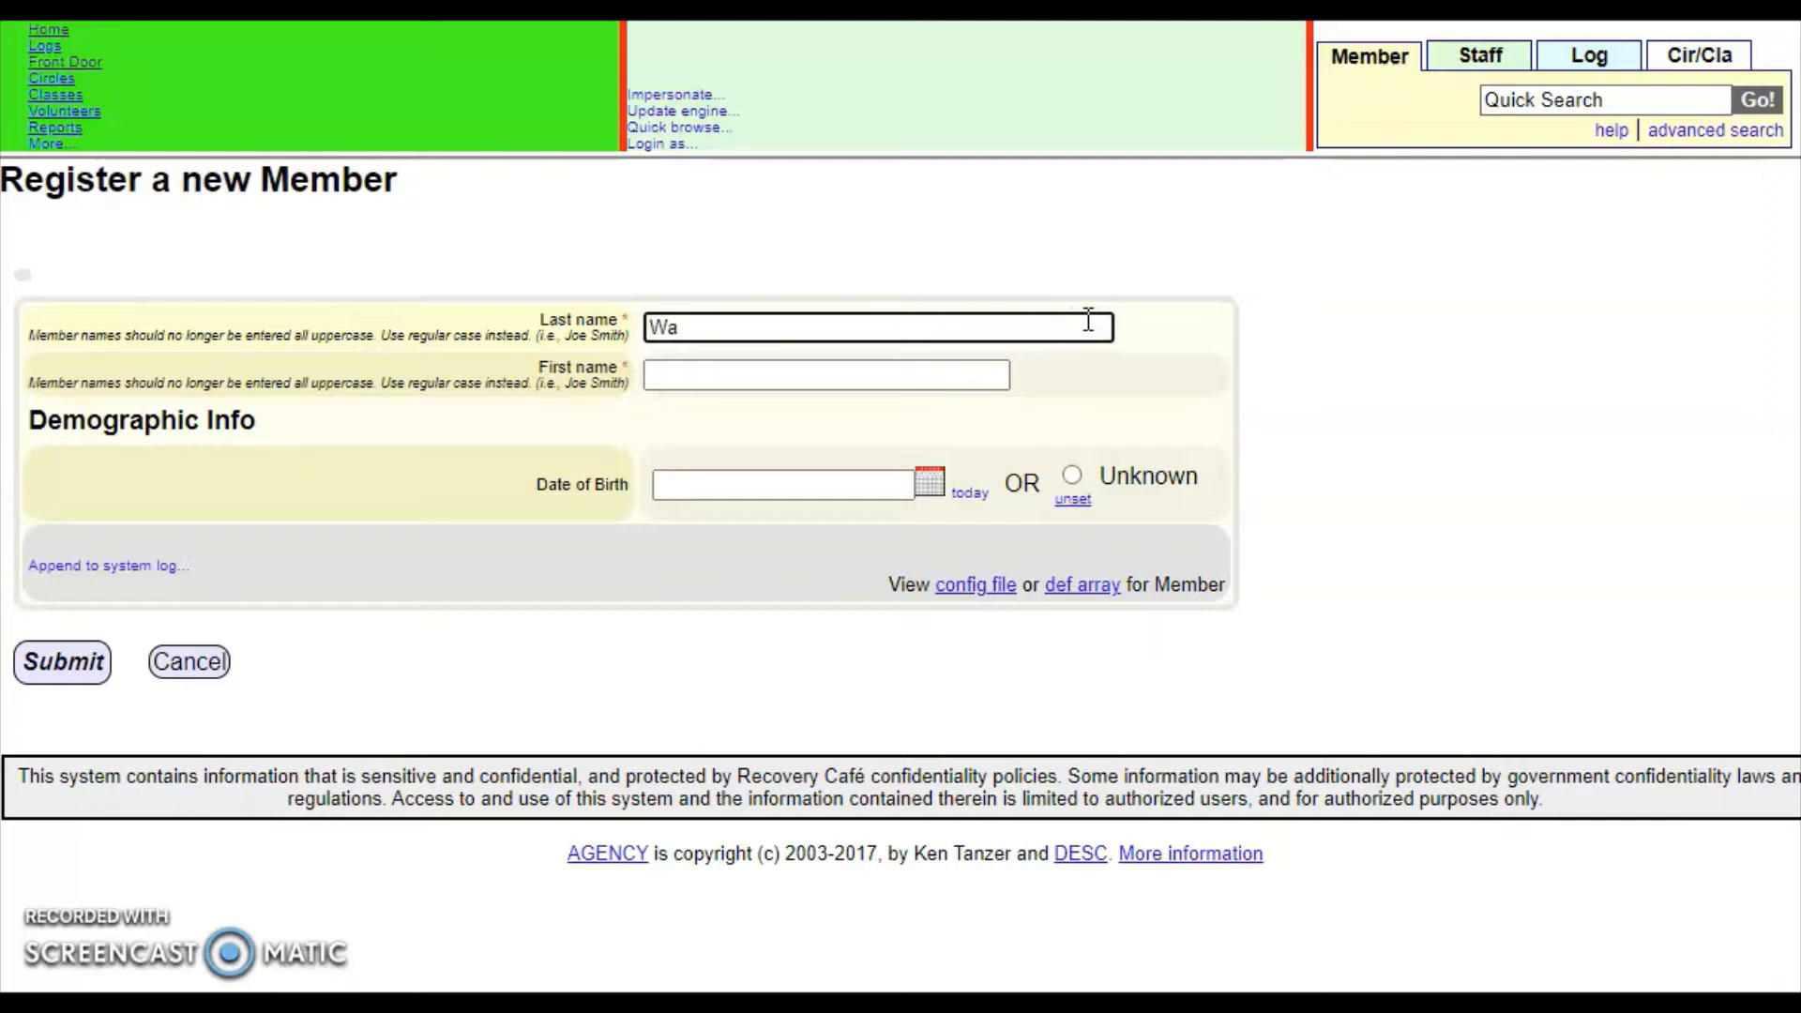
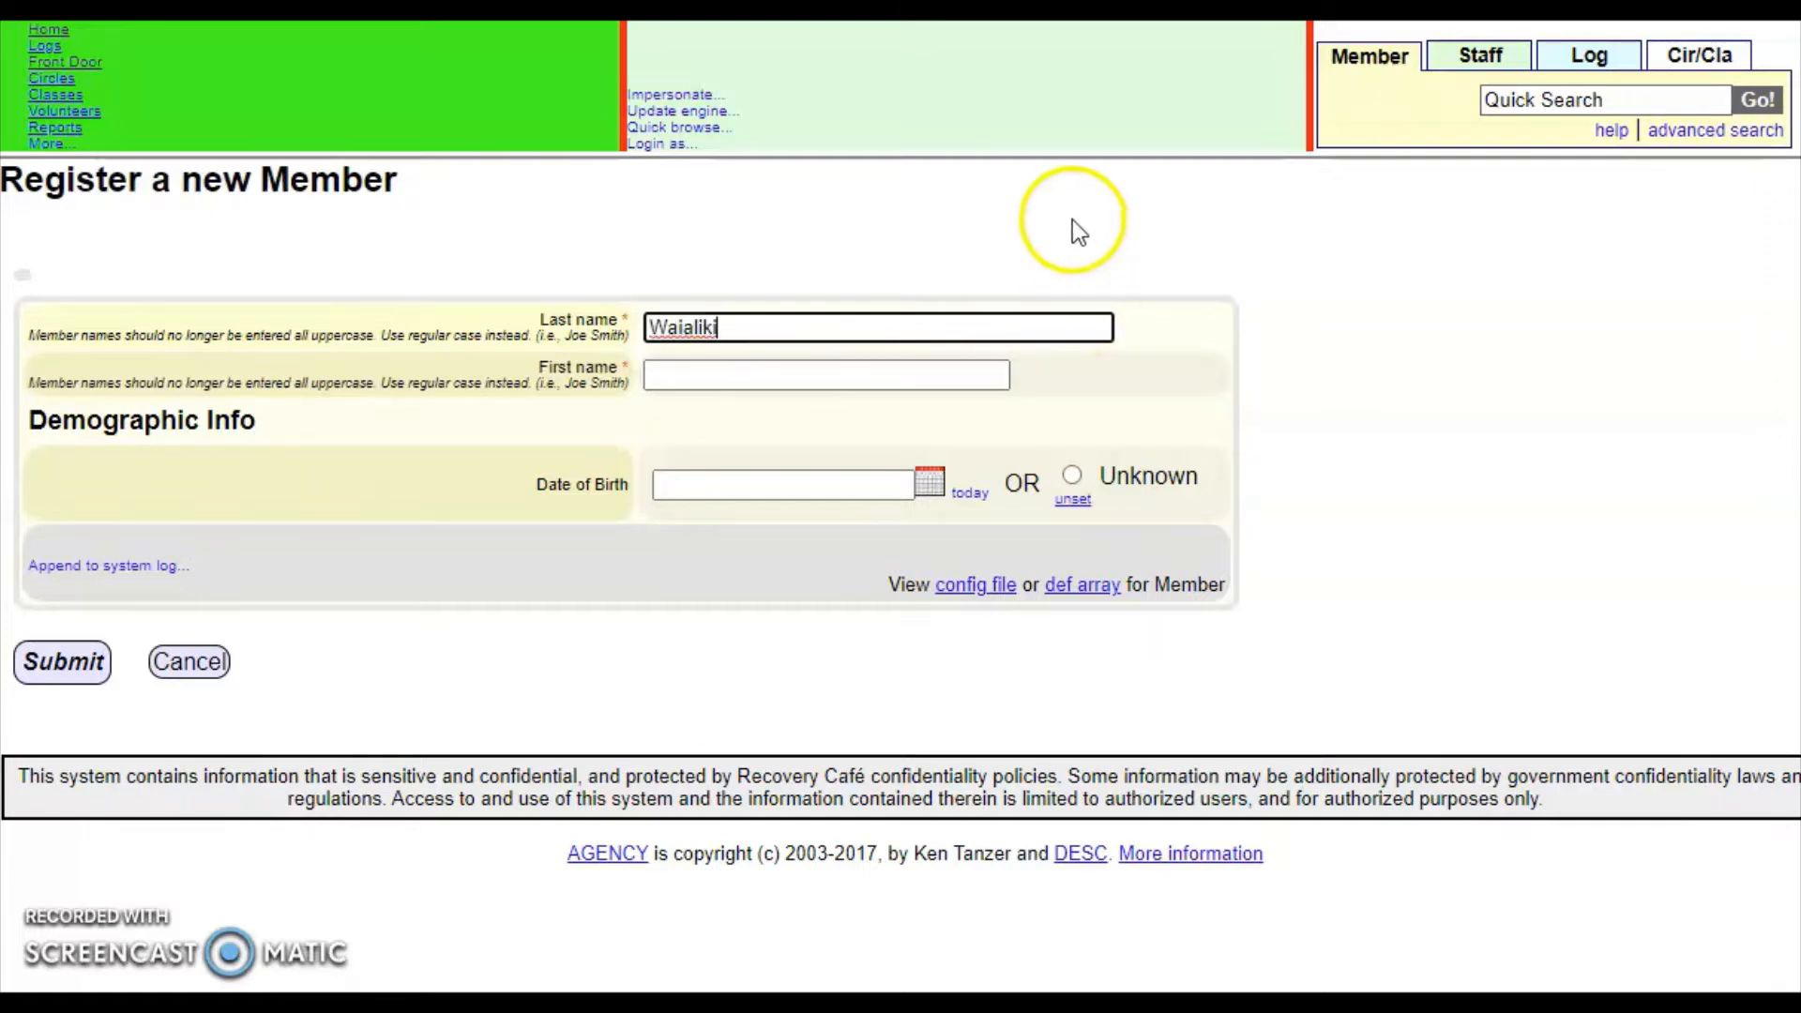
{"action": "left_click", "coordinate": [1000, 375]}
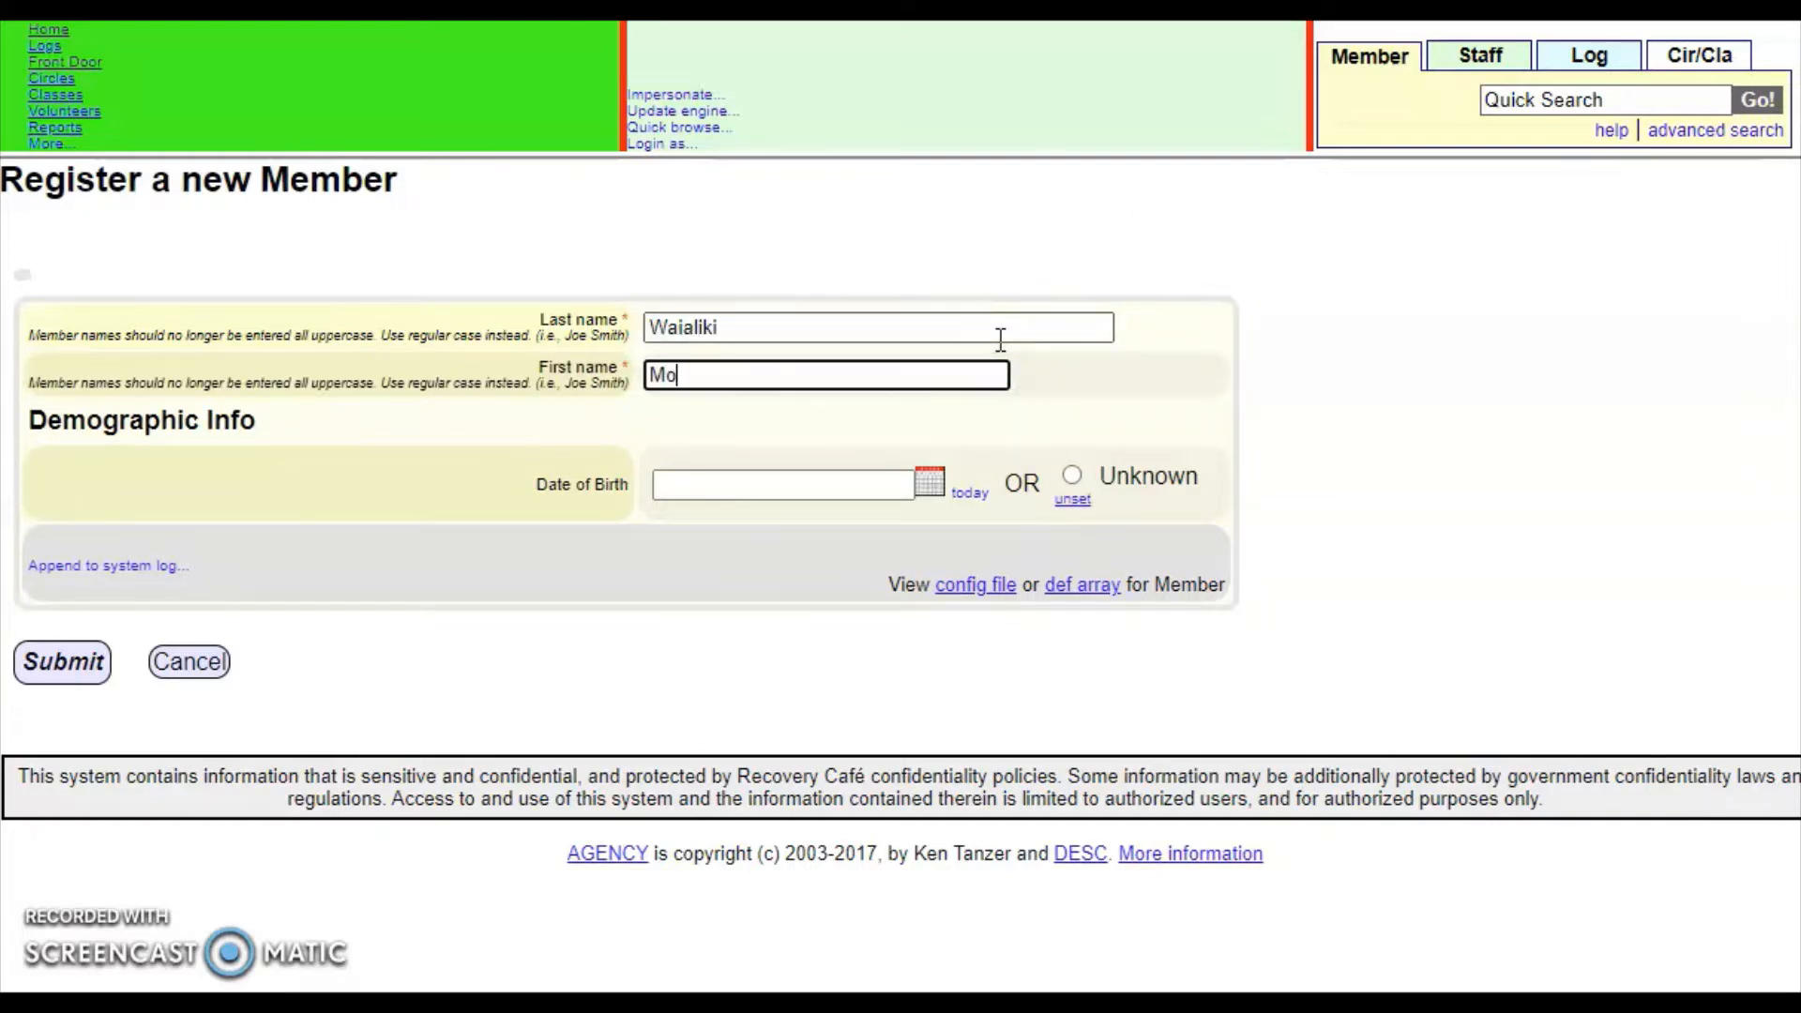
{"action": "left_click", "coordinate": [882, 474]}
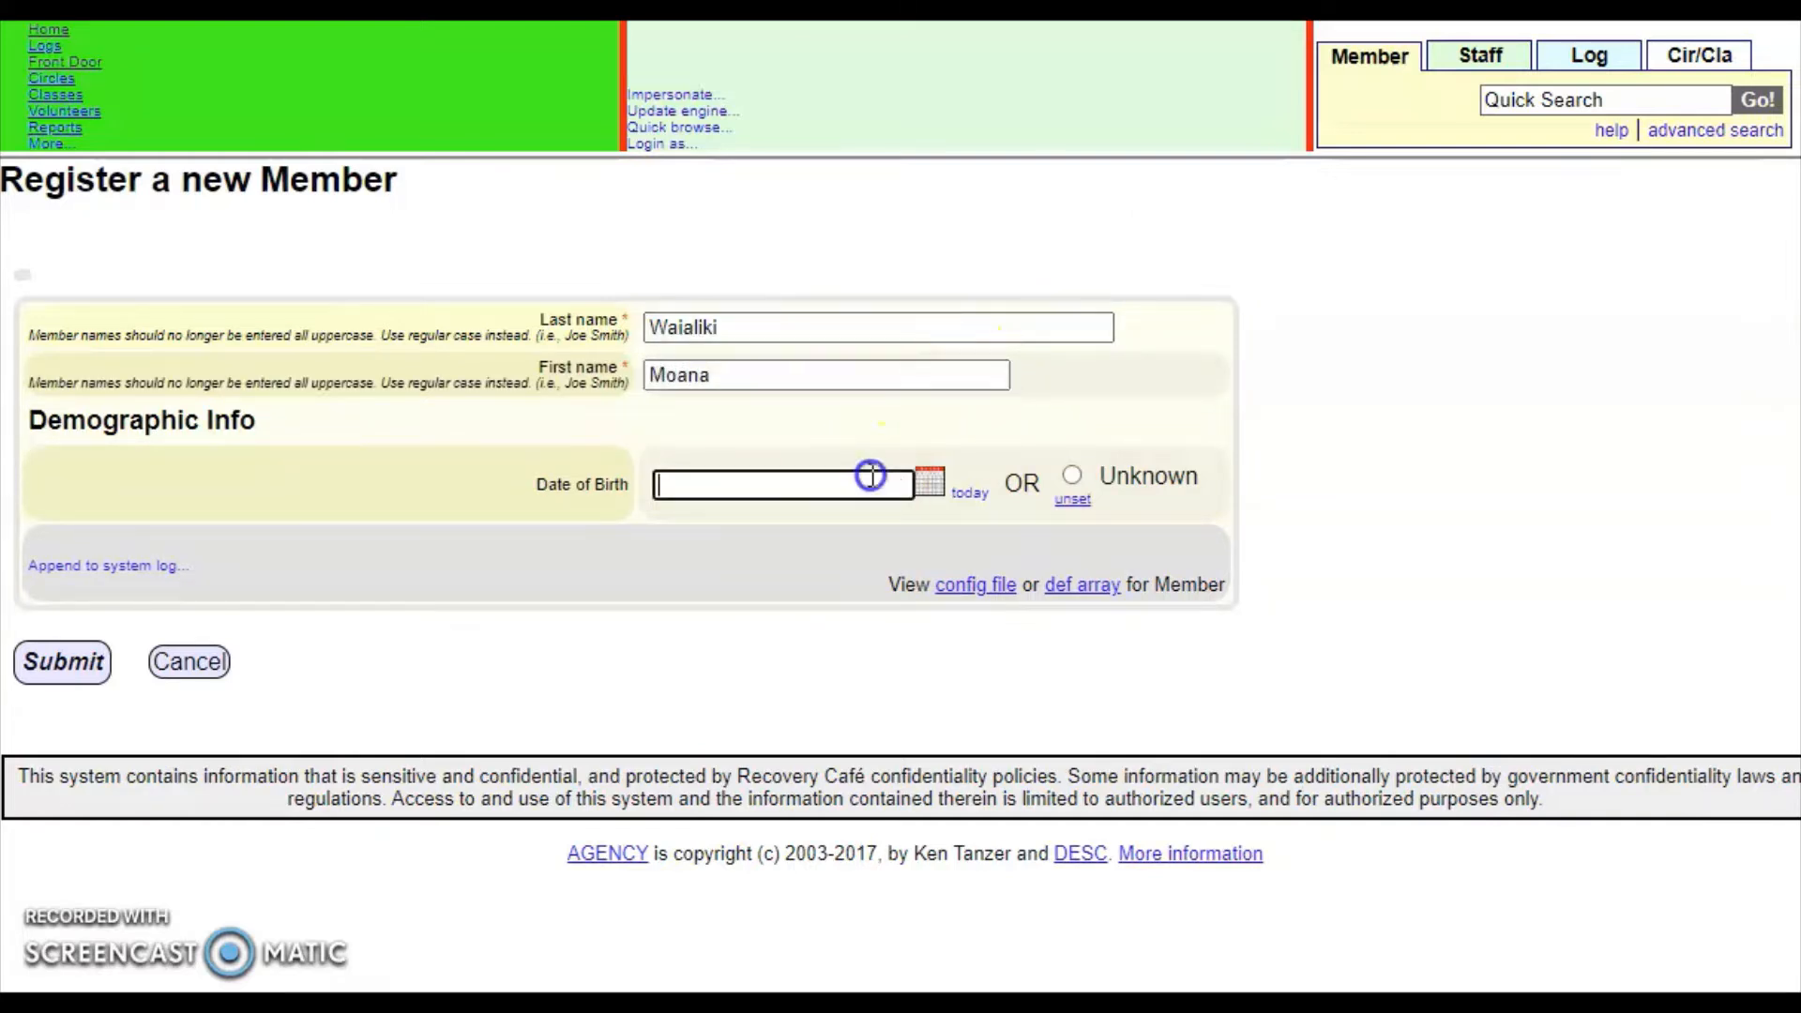
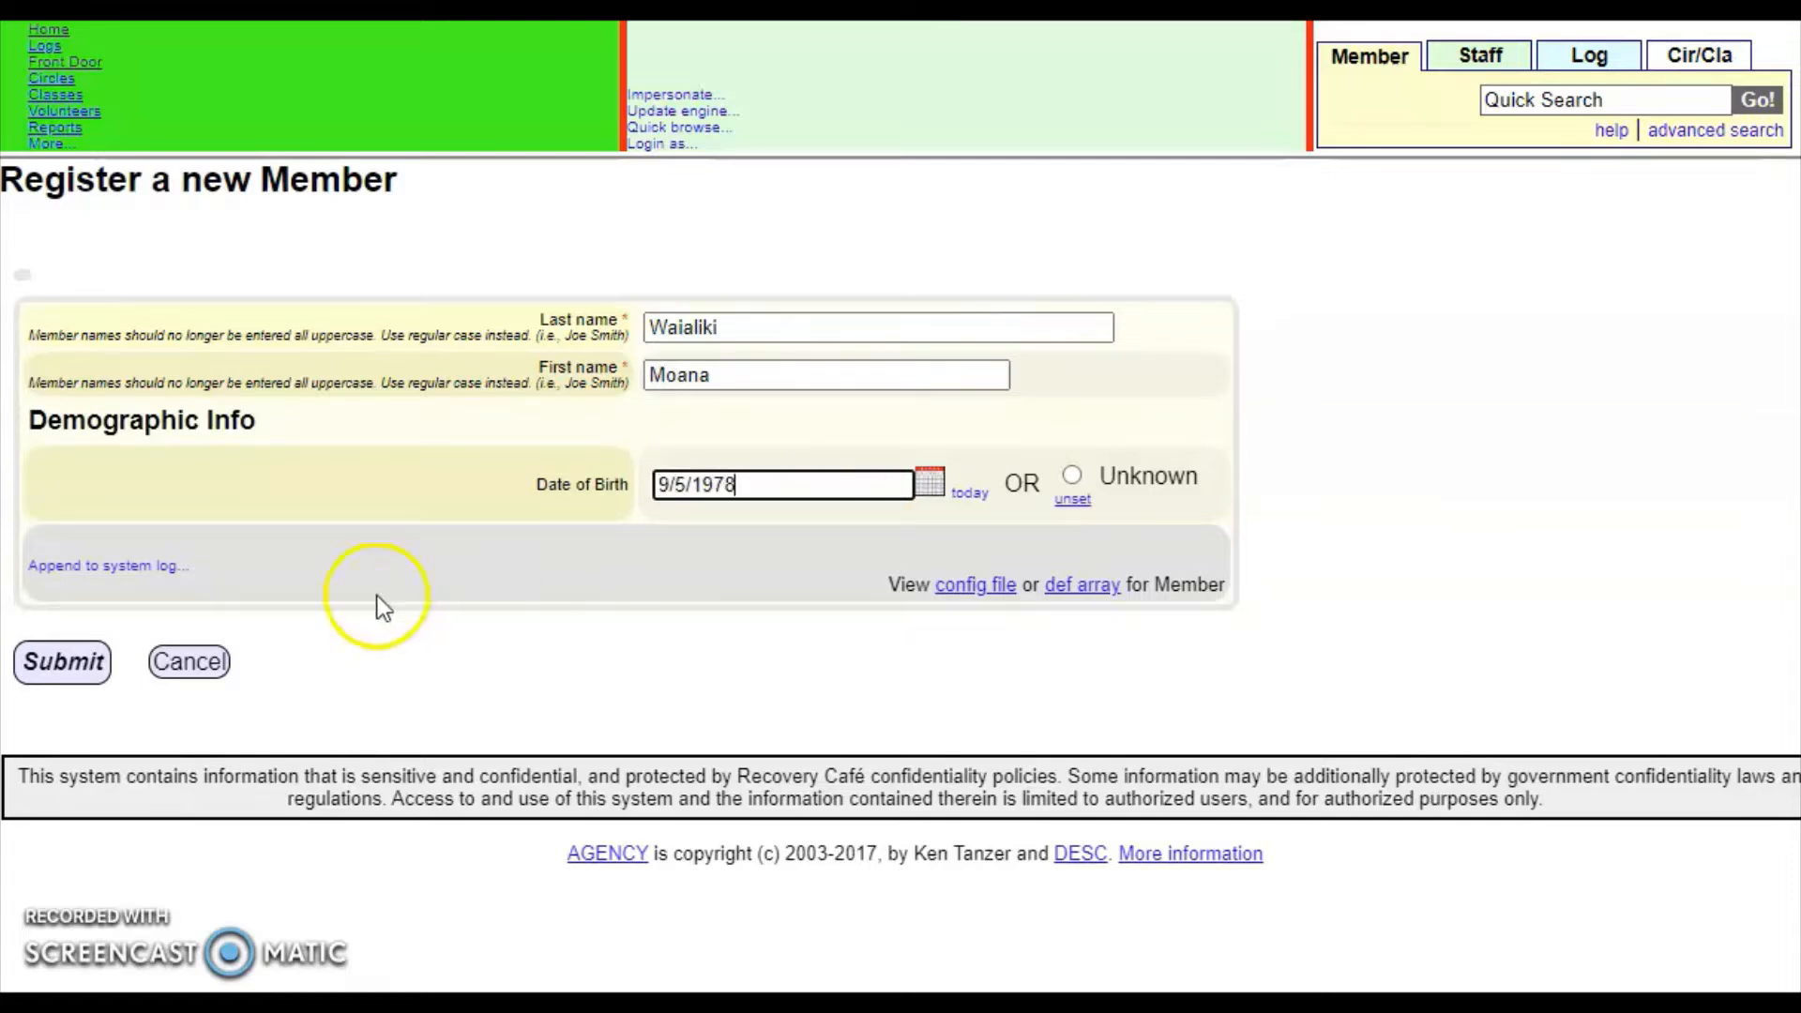
{"action": "left_click", "coordinate": [38, 664]}
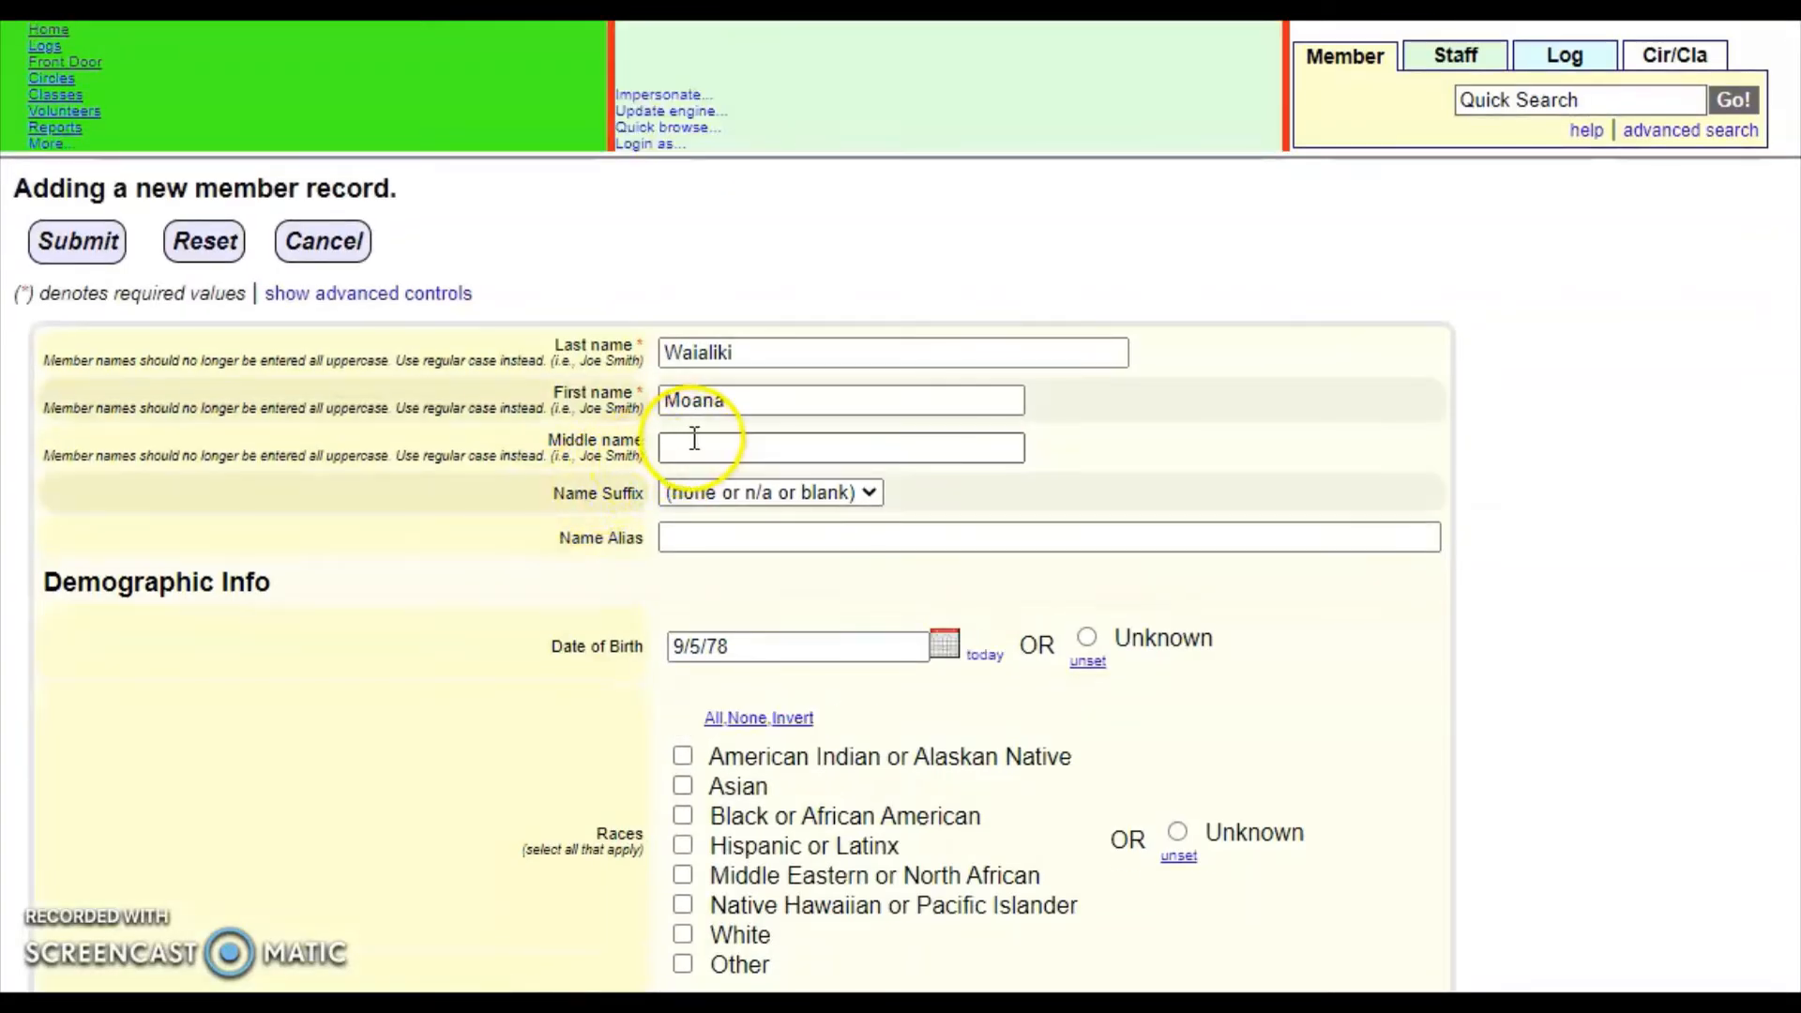
- Set race and referral source to Unknown, mark no recovery challenges, and save the member
{"action": "scroll", "coordinate": [1008, 539], "scroll_direction": "down", "scroll_amount": 2}
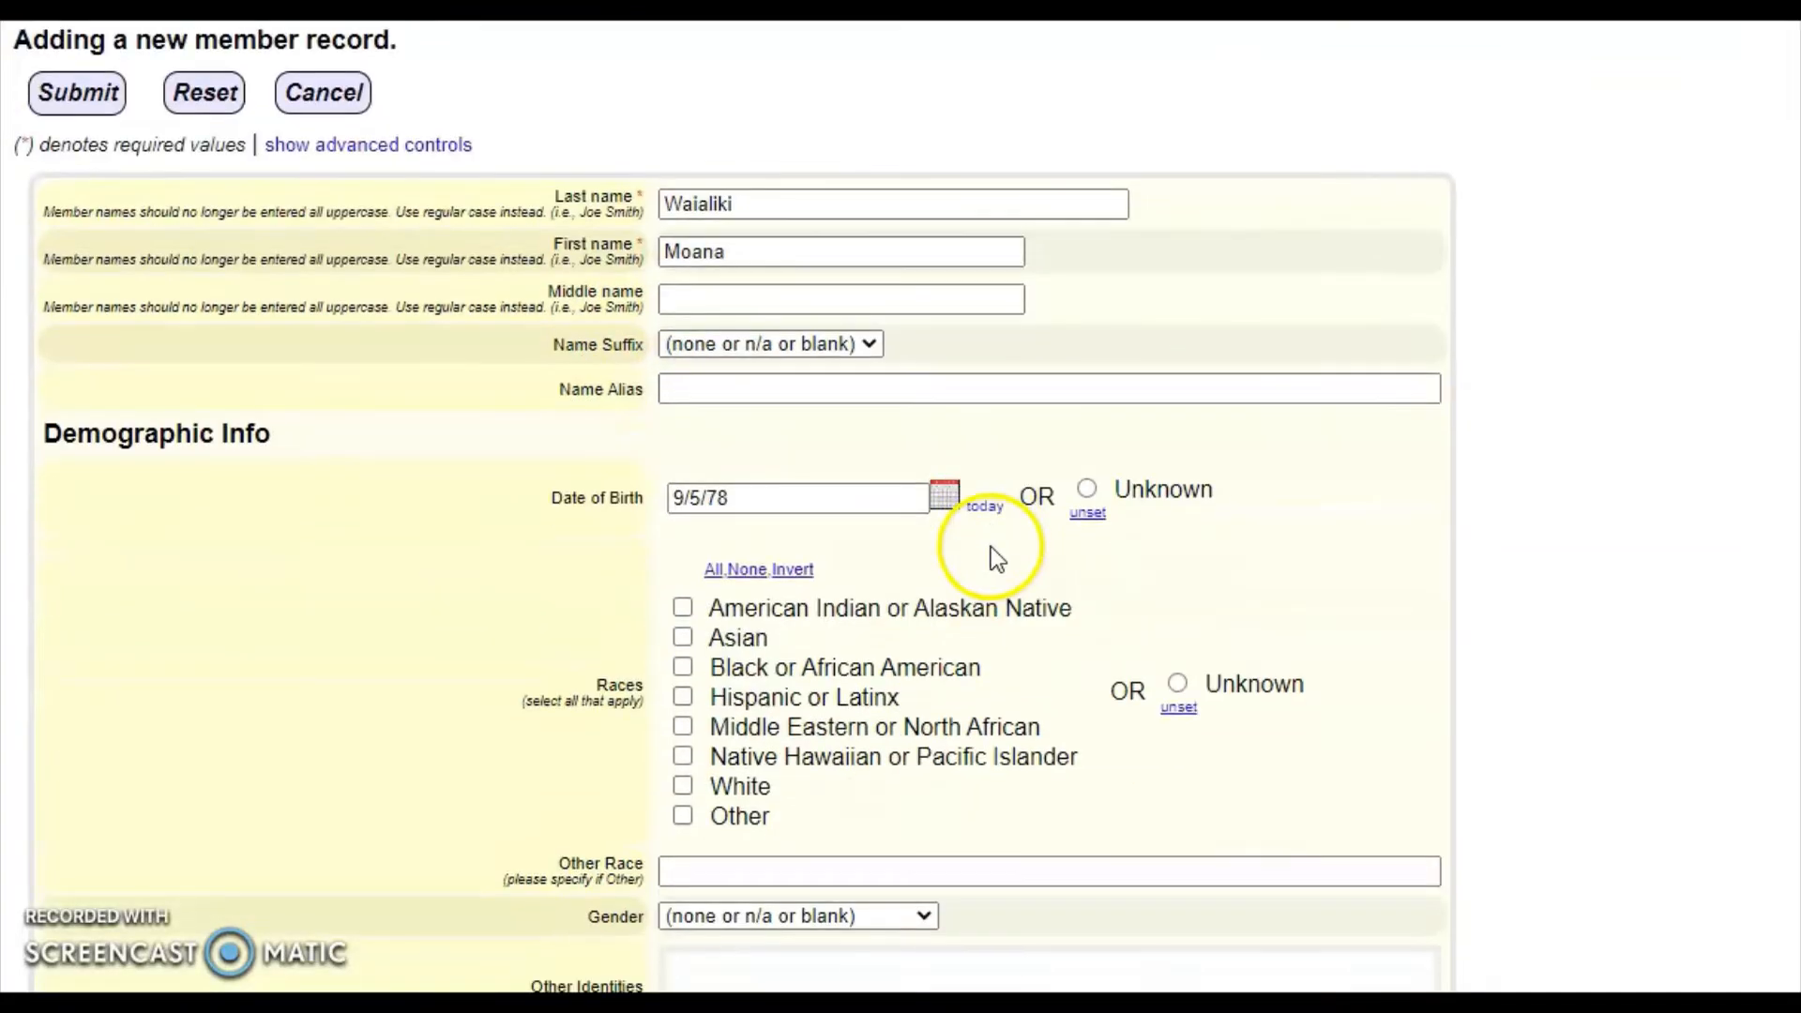
{"action": "left_click", "coordinate": [1248, 668]}
{"action": "scroll", "coordinate": [1248, 656], "scroll_direction": "down", "scroll_amount": 10}
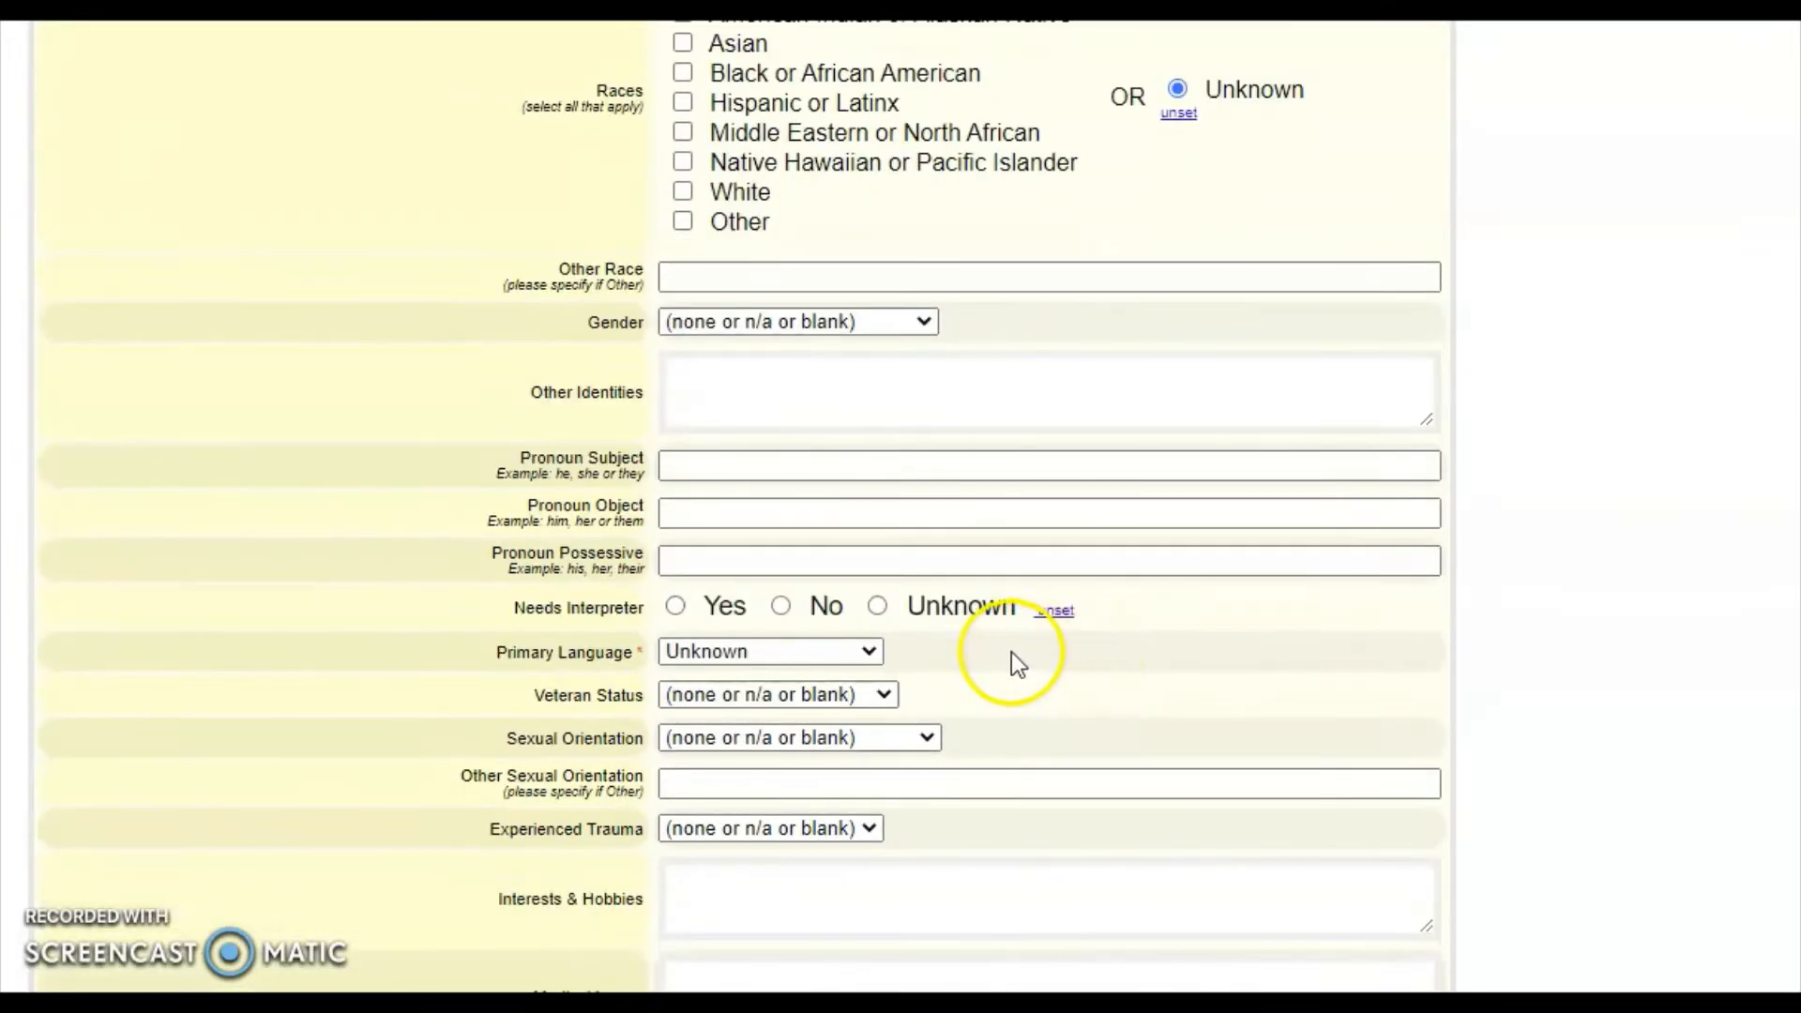
{"action": "scroll", "coordinate": [856, 656], "scroll_direction": "down", "scroll_amount": 15}
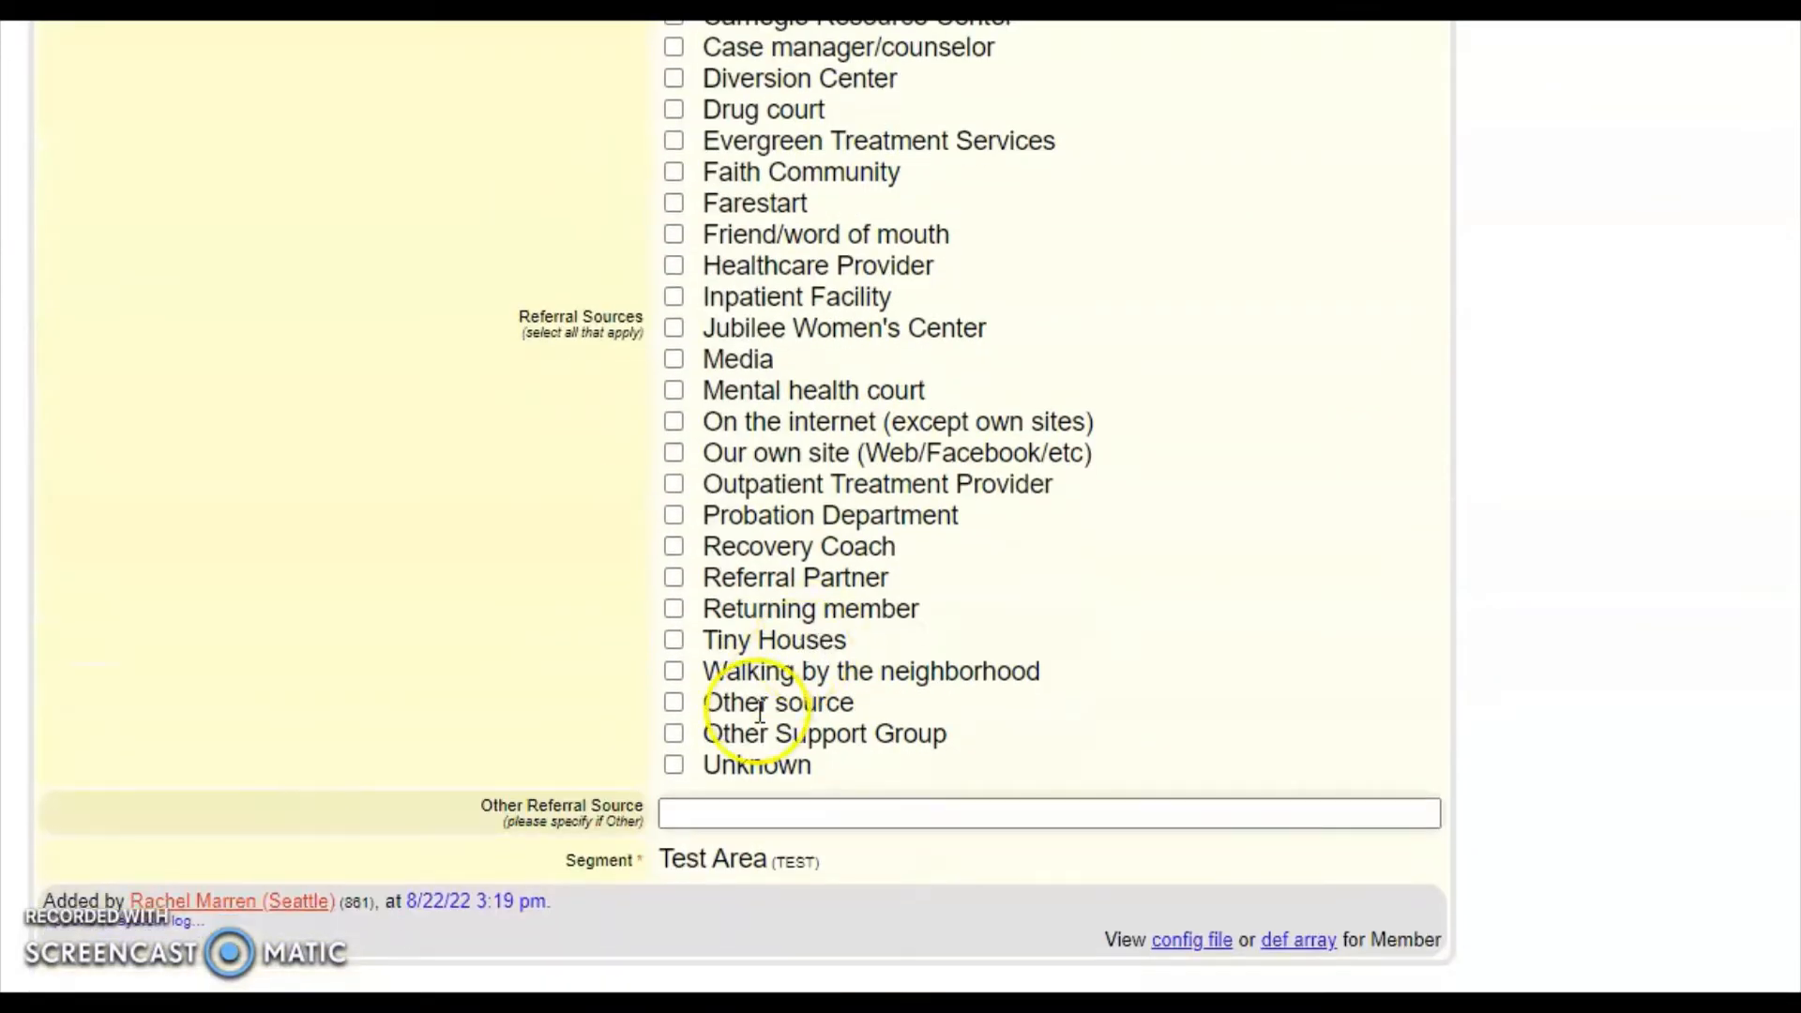
{"action": "left_click", "coordinate": [673, 765]}
{"action": "scroll", "coordinate": [487, 730], "scroll_direction": "down", "scroll_amount": 10}
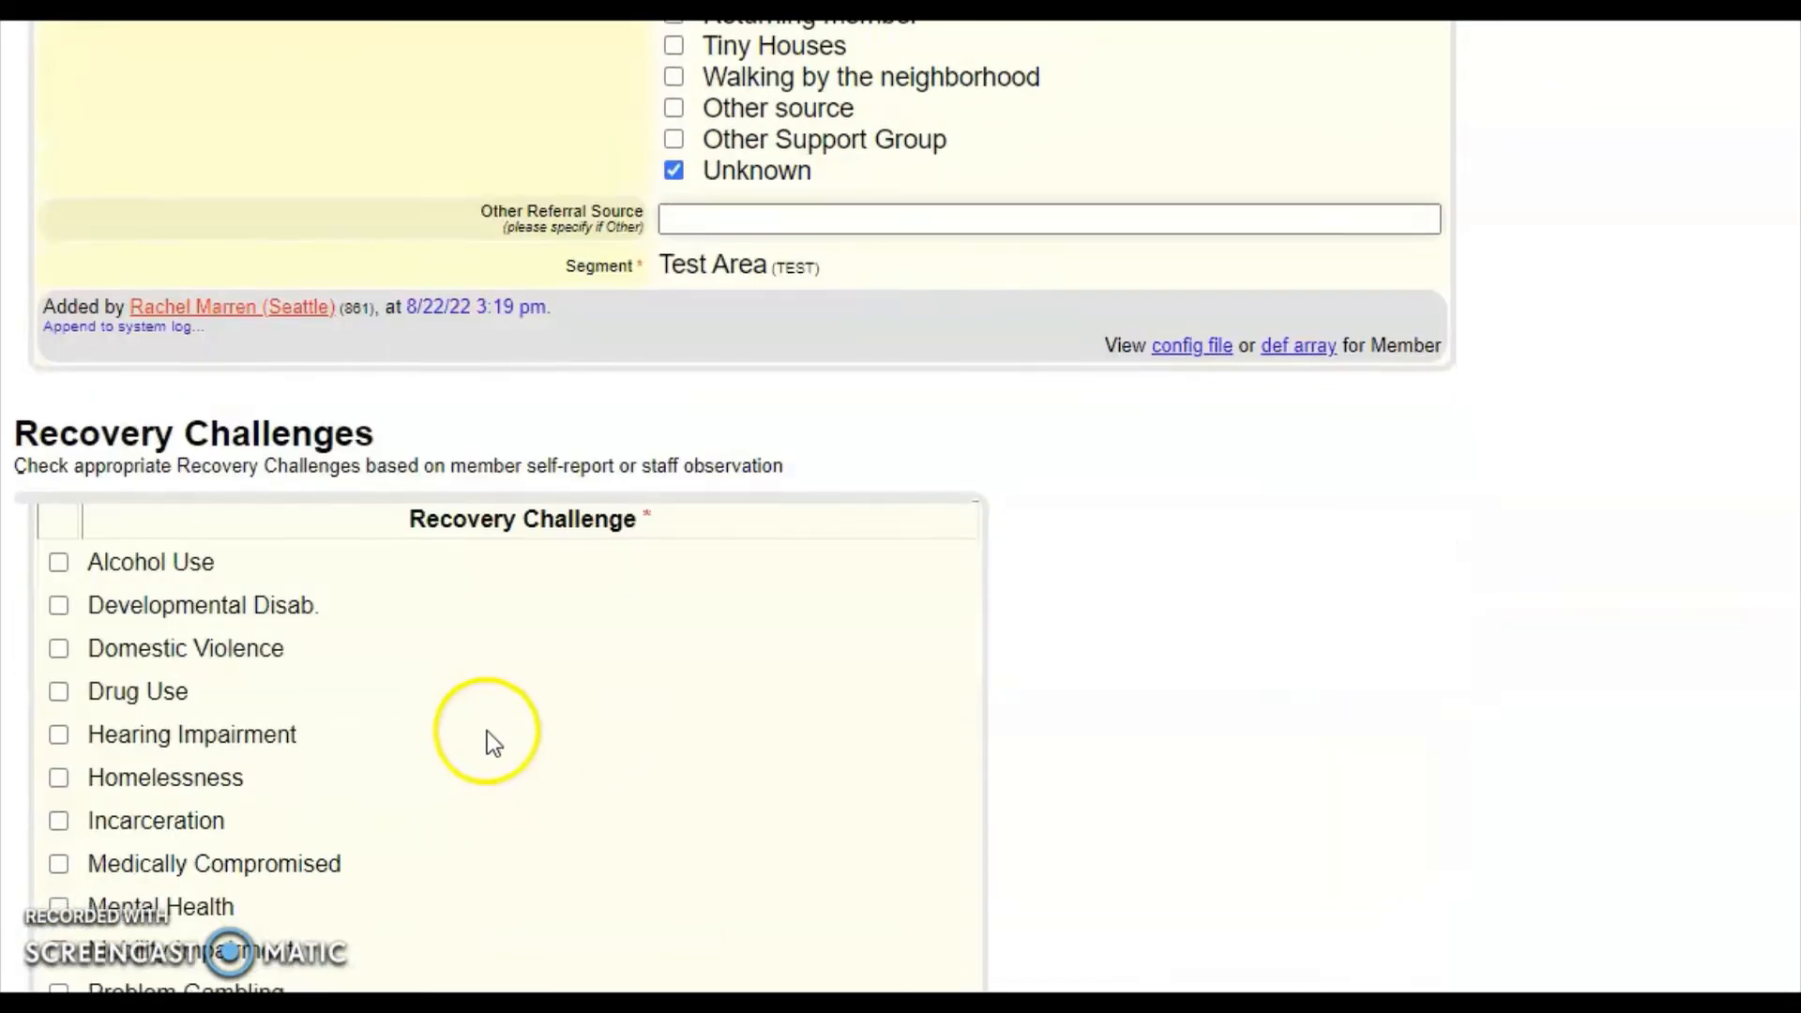
{"action": "scroll", "coordinate": [250, 730], "scroll_direction": "down", "scroll_amount": 3}
{"action": "left_click", "coordinate": [58, 735]}
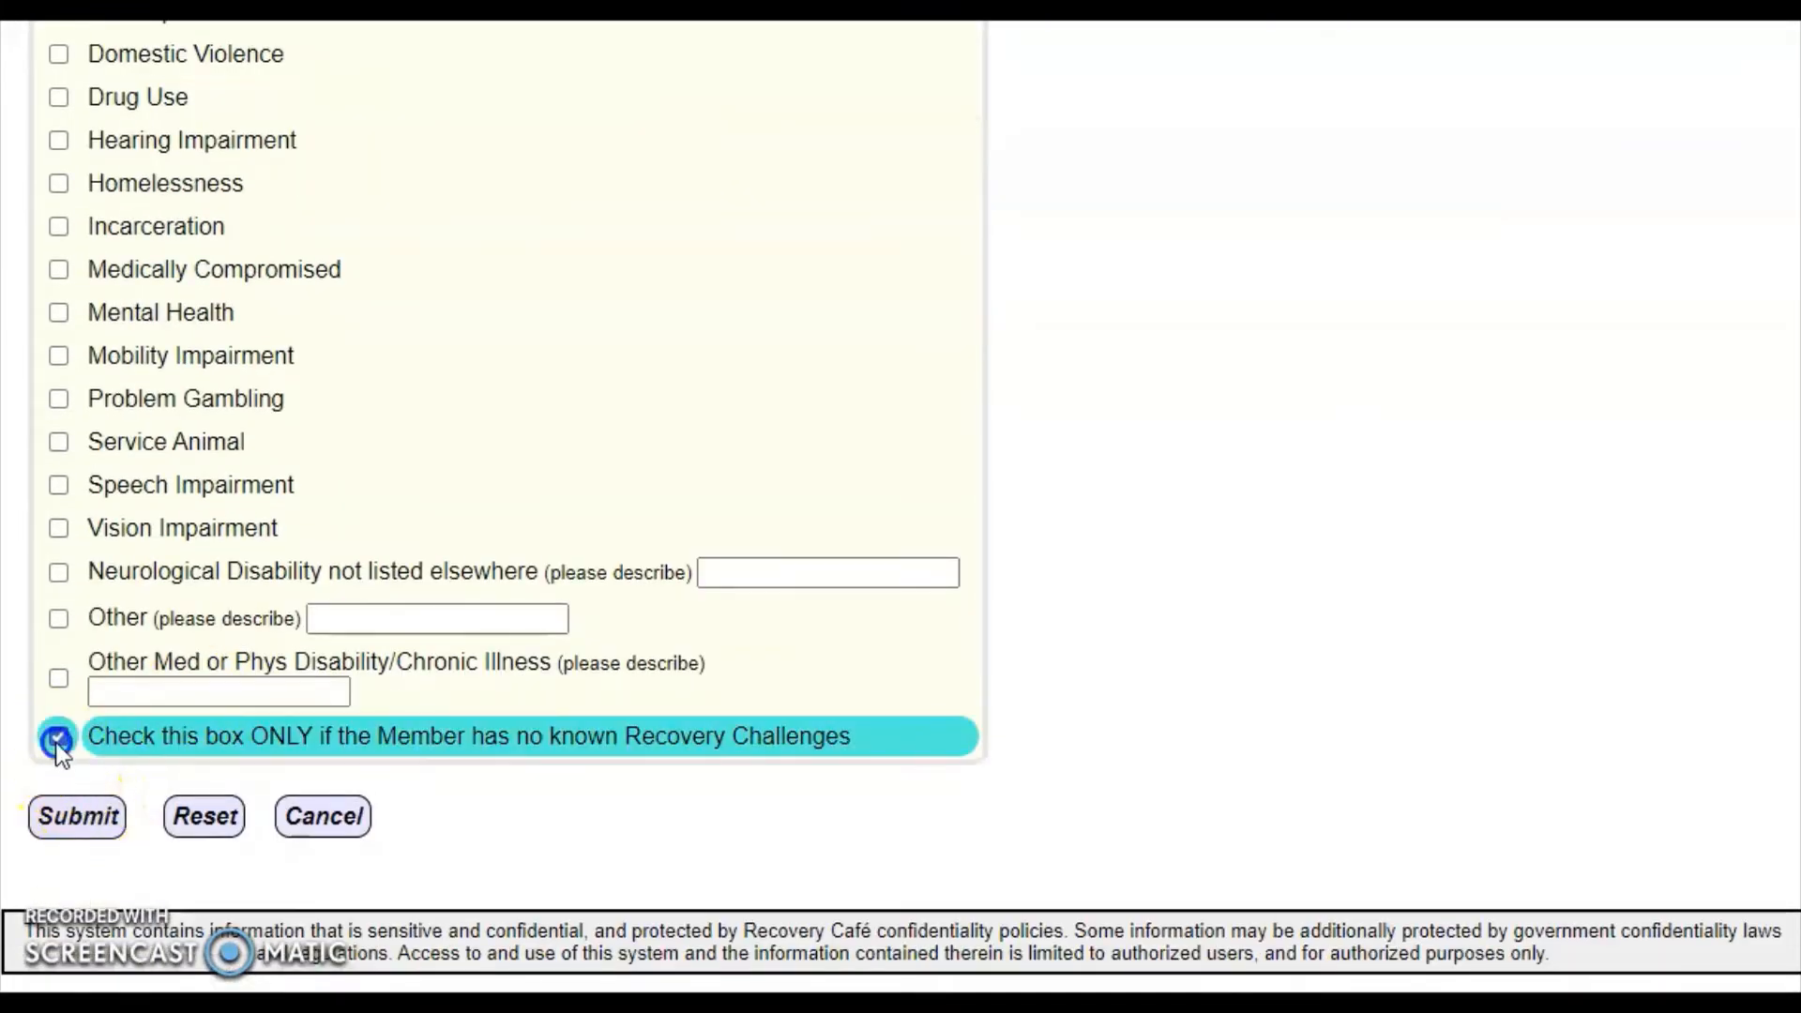
{"action": "left_click", "coordinate": [66, 818]}
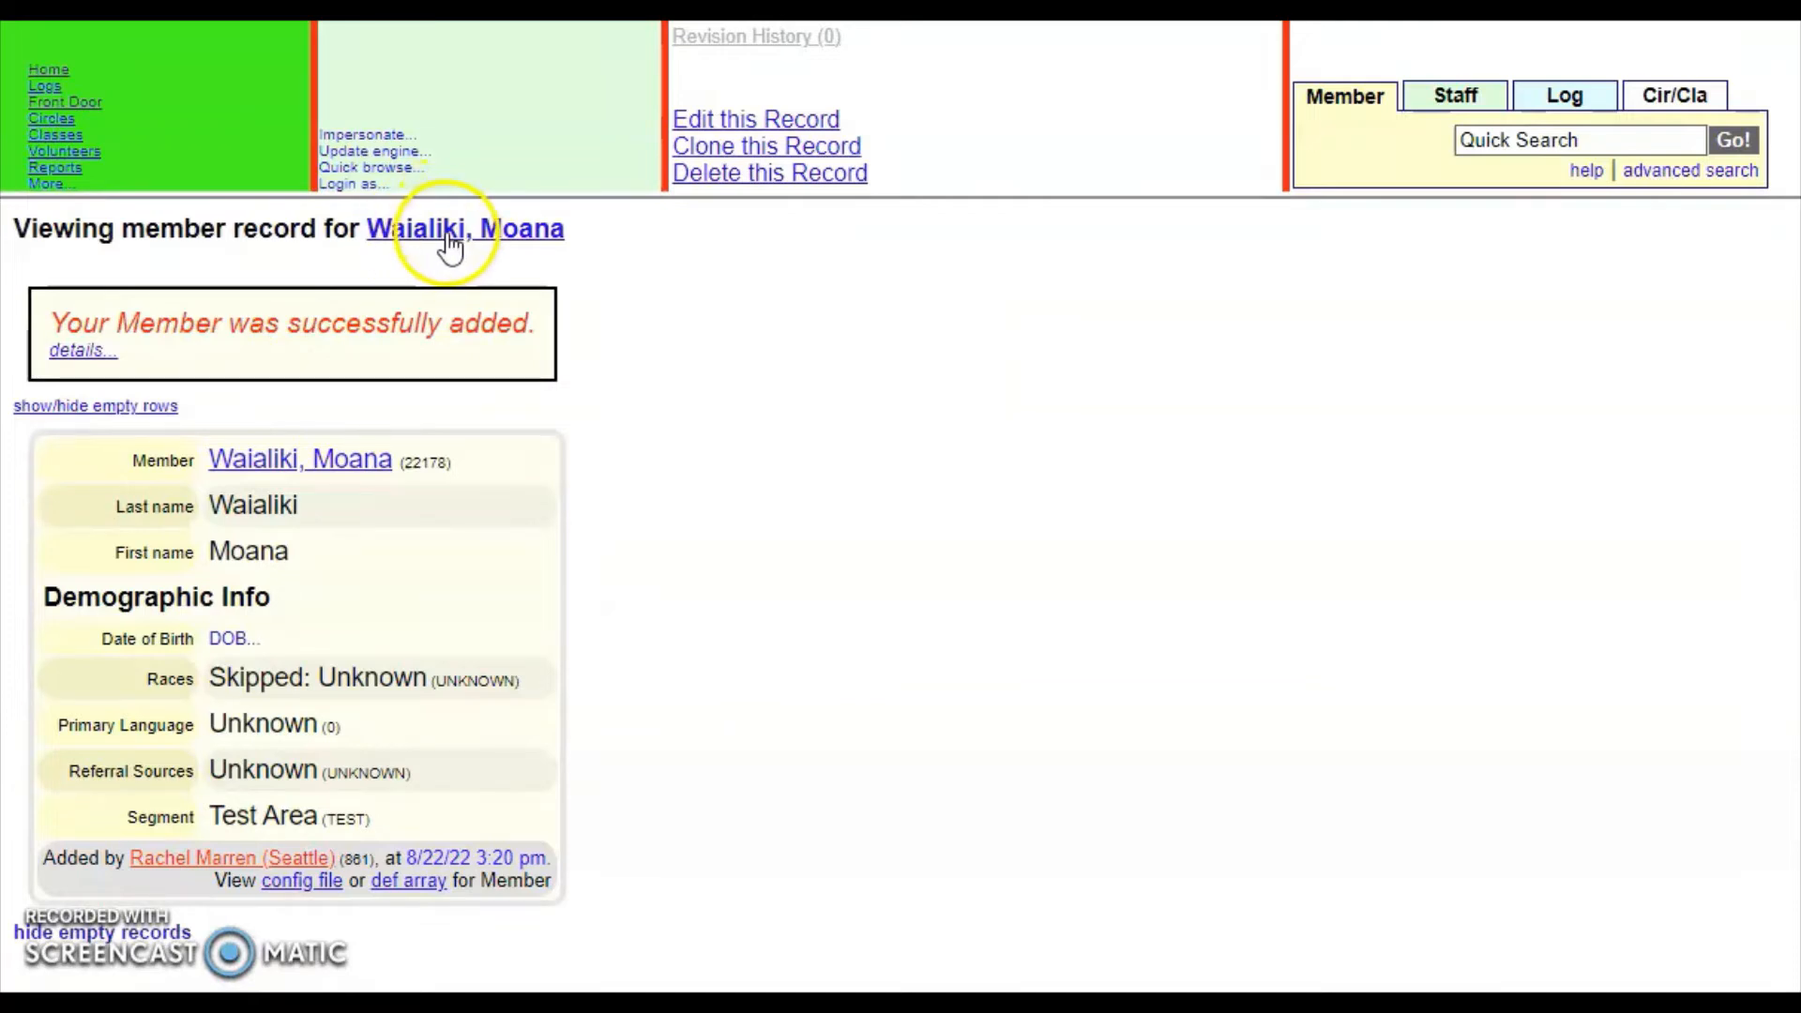
- From the new member's profile, start a new program registration under Cafe/Service Records
{"action": "left_click", "coordinate": [549, 233]}
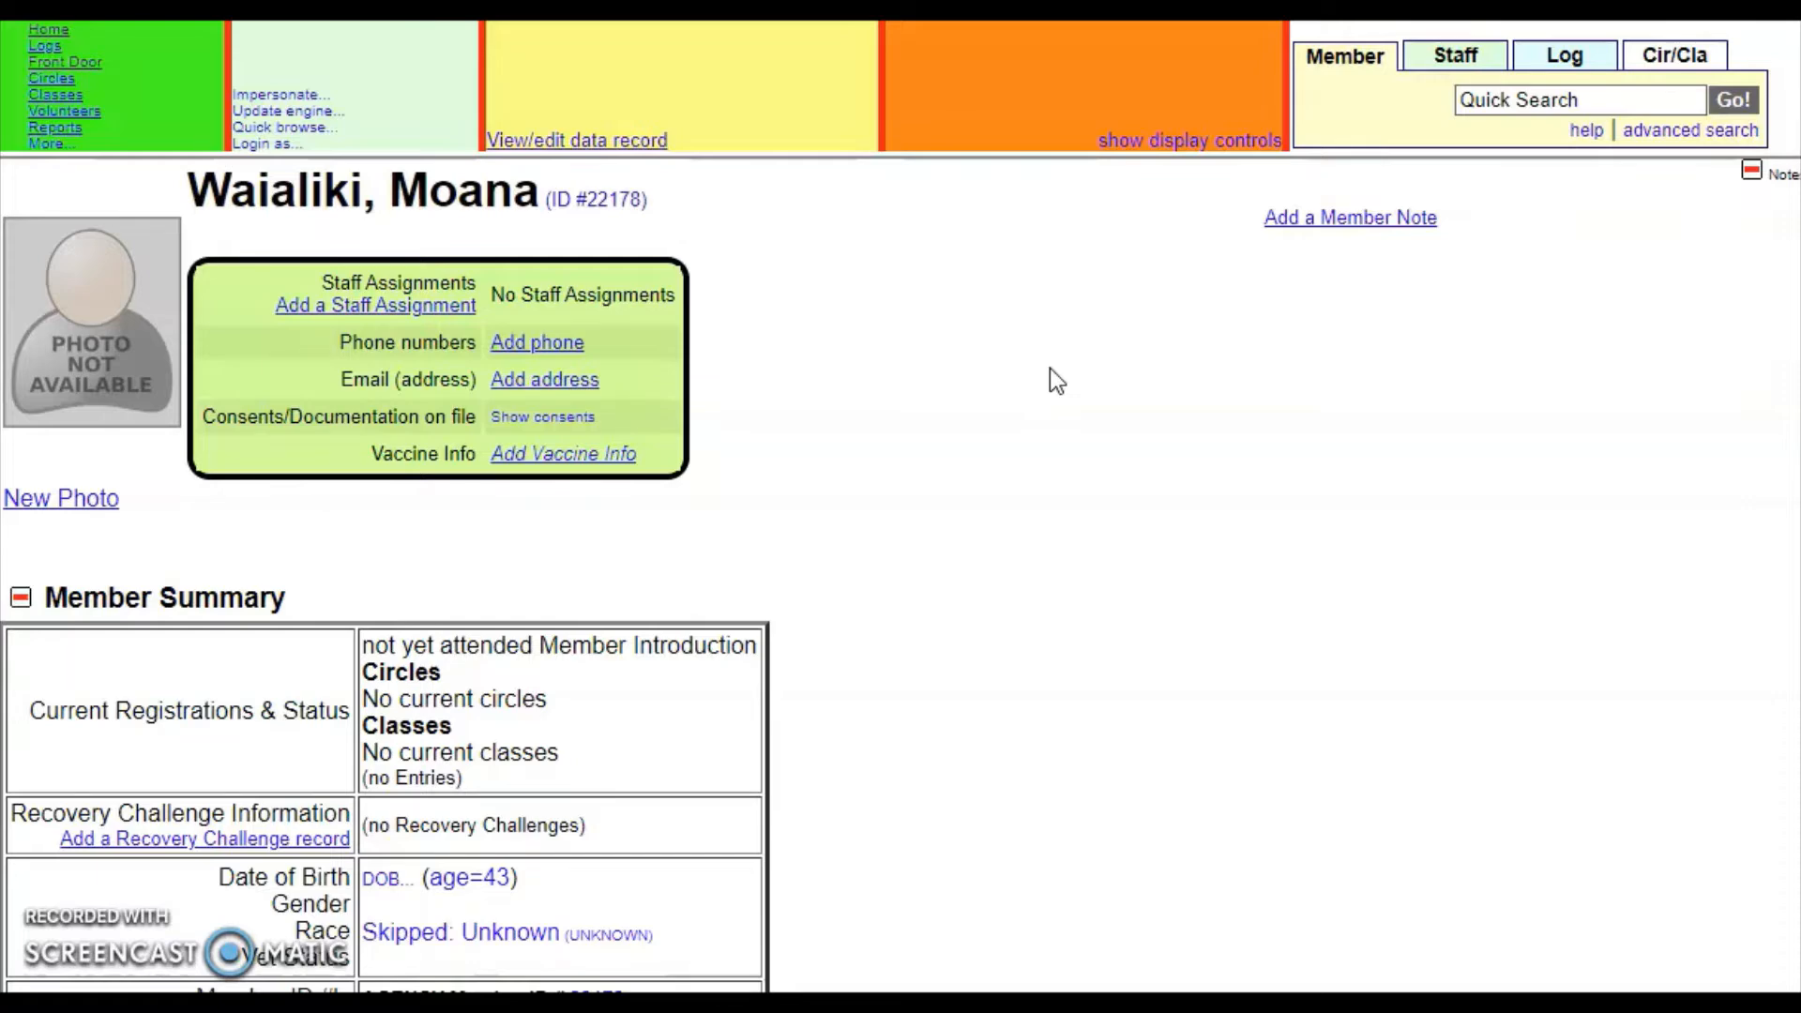
{"action": "scroll", "coordinate": [1050, 361], "scroll_direction": "down", "scroll_amount": 5}
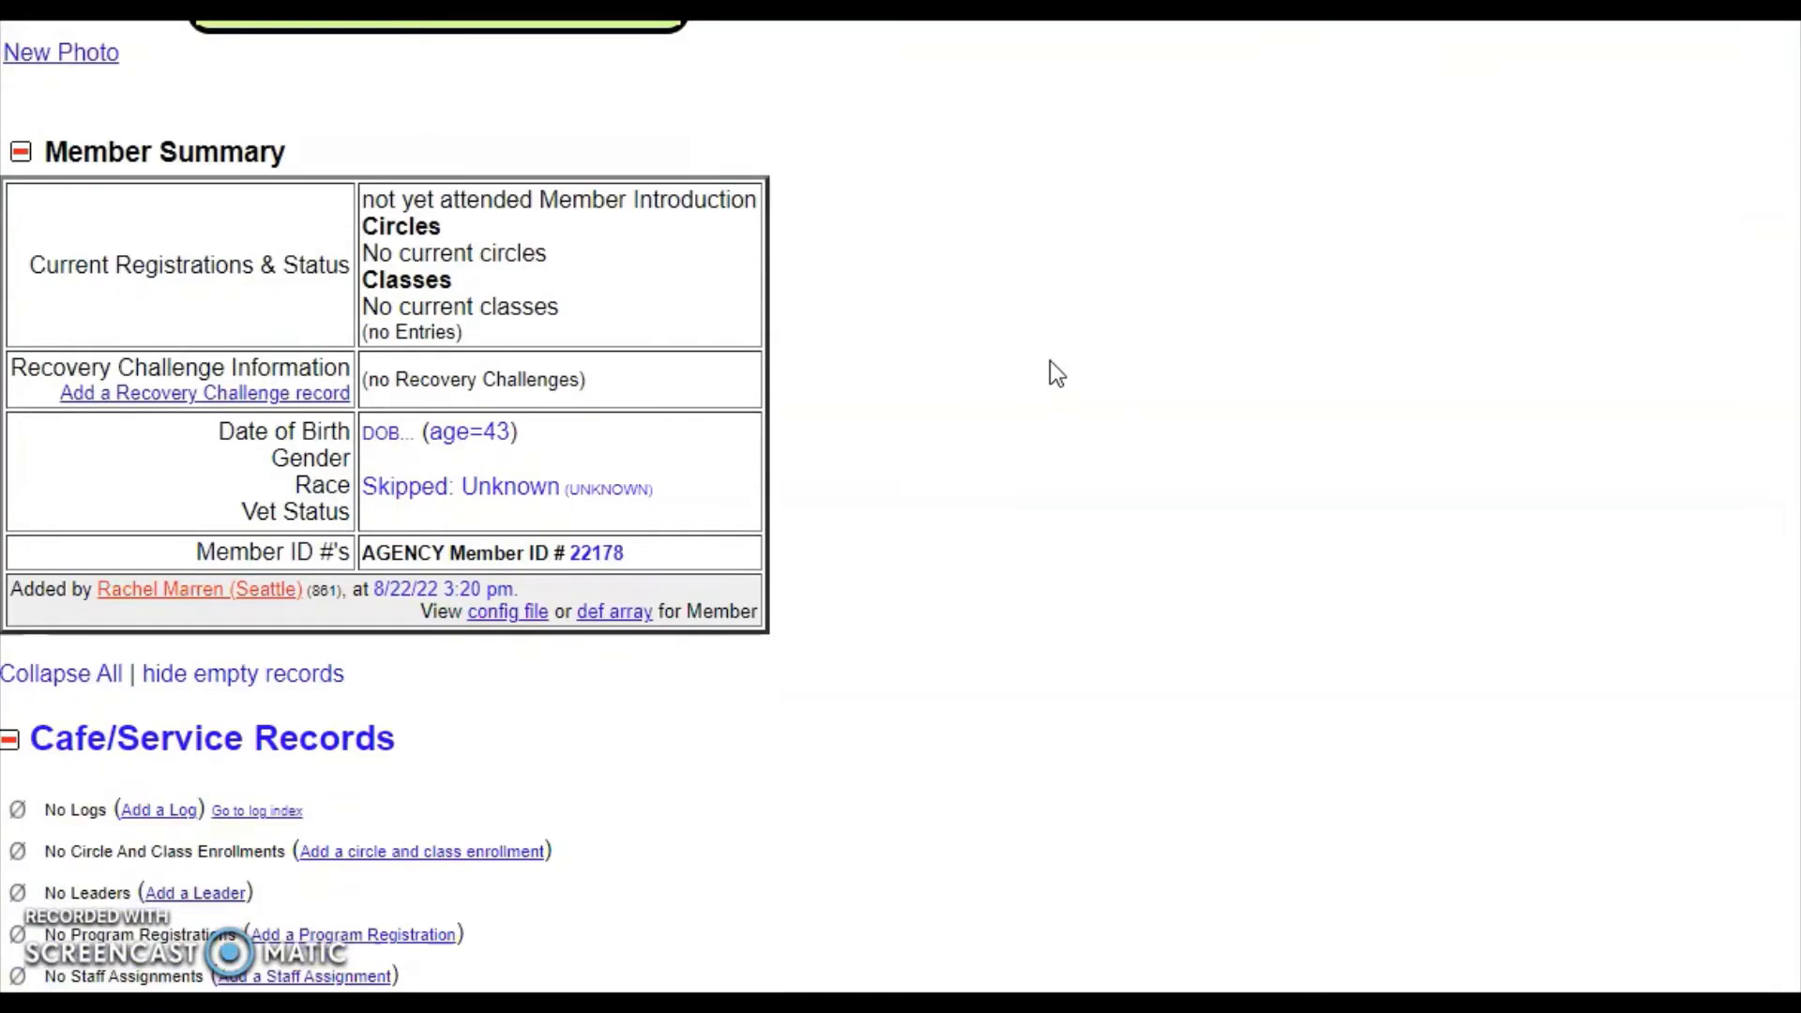
{"action": "scroll", "coordinate": [1041, 366], "scroll_direction": "down", "scroll_amount": 2}
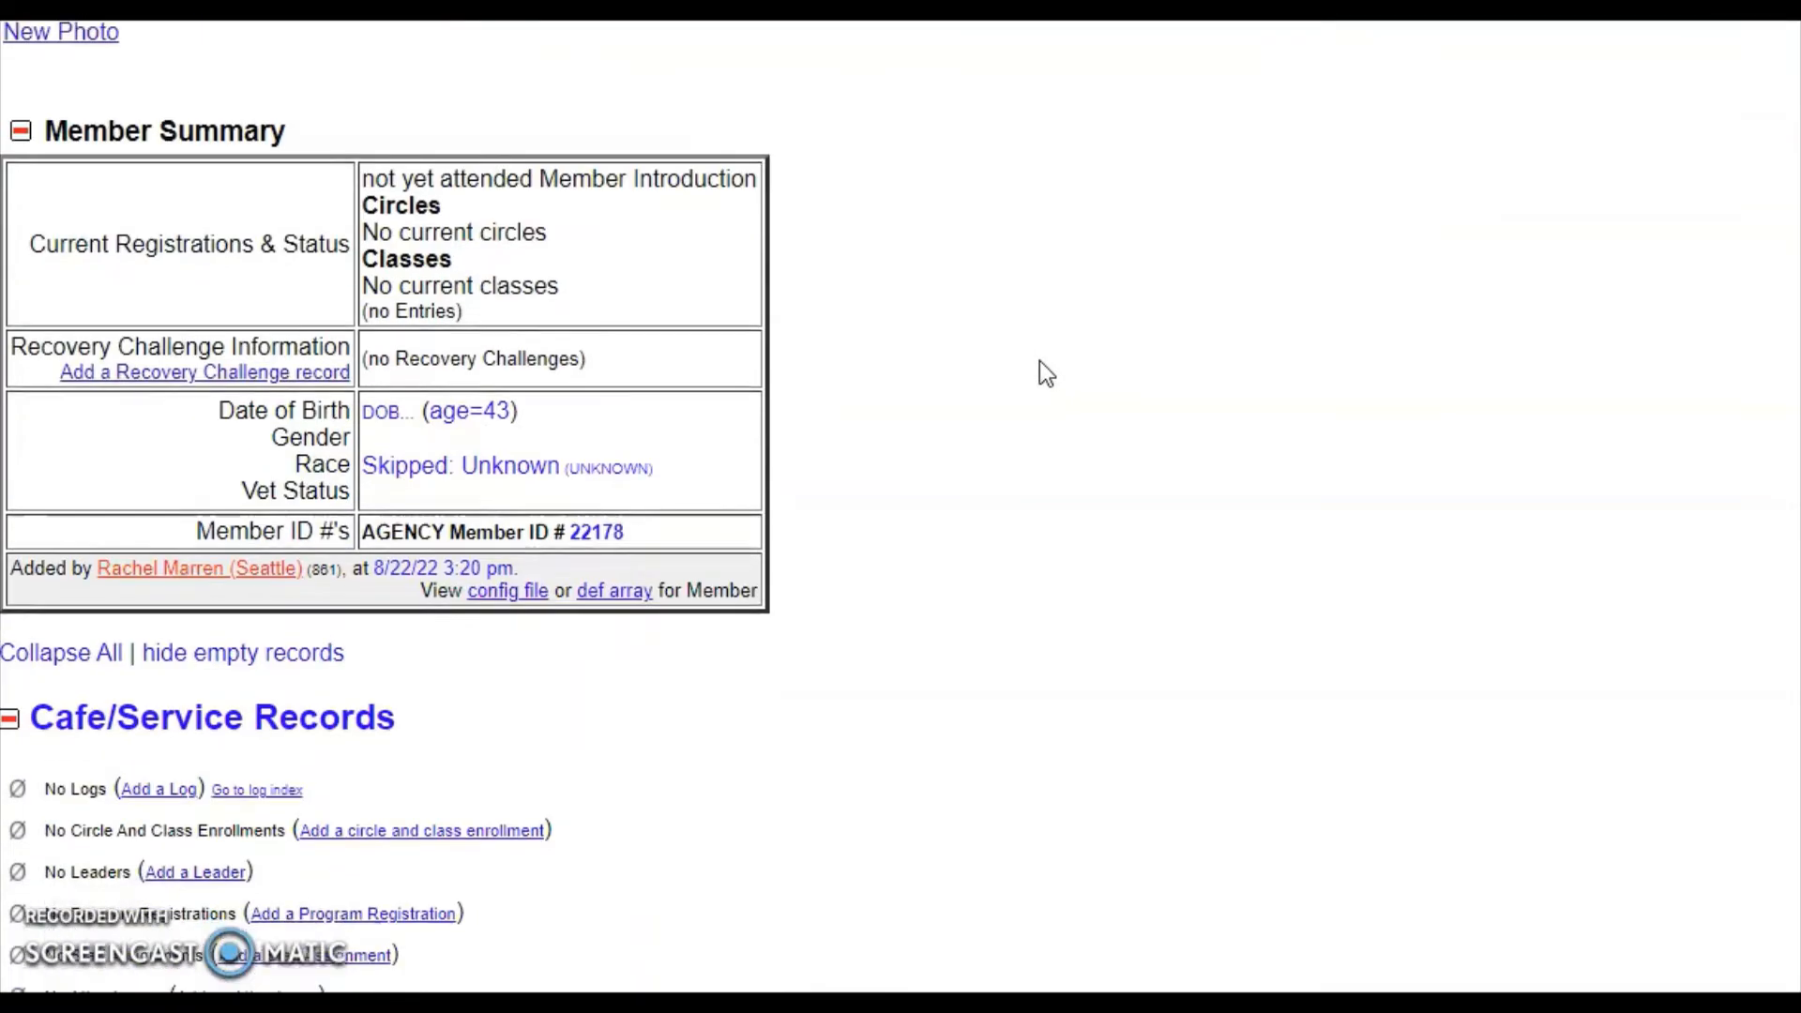
{"action": "scroll", "coordinate": [1041, 366], "scroll_direction": "down", "scroll_amount": 2}
{"action": "scroll", "coordinate": [1039, 373], "scroll_direction": "down", "scroll_amount": 3}
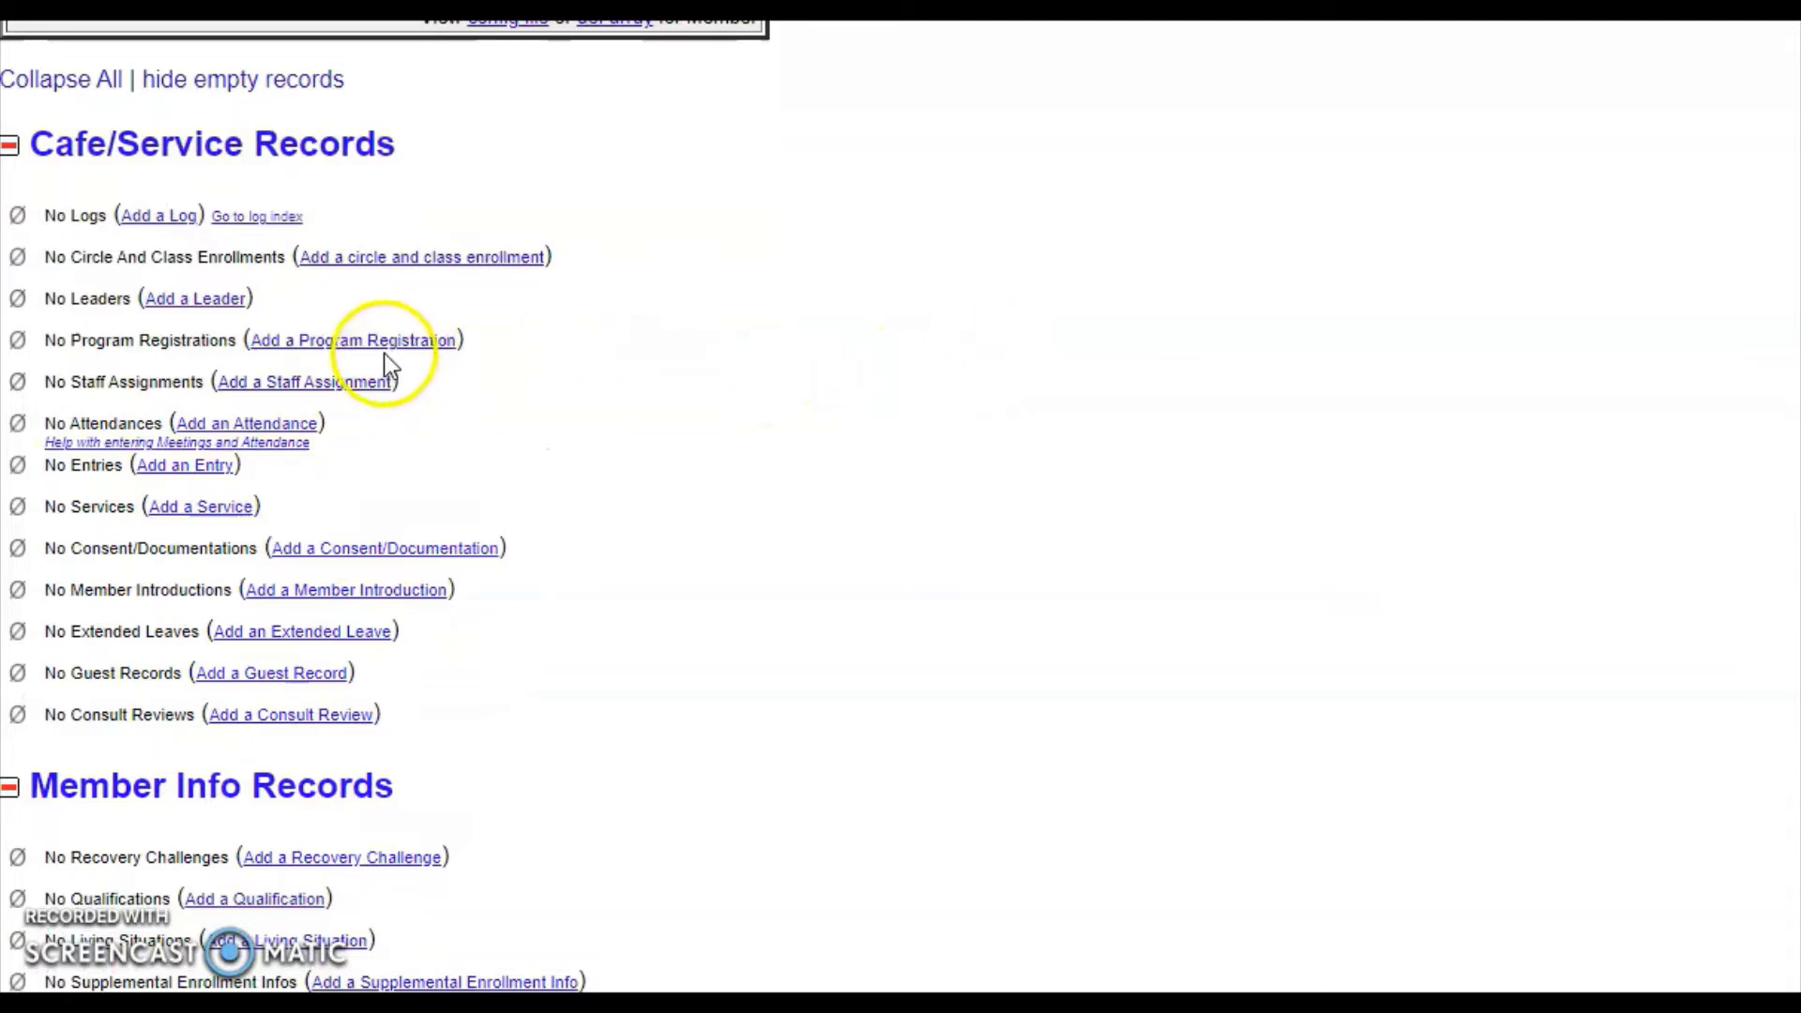
{"action": "left_click", "coordinate": [405, 343]}
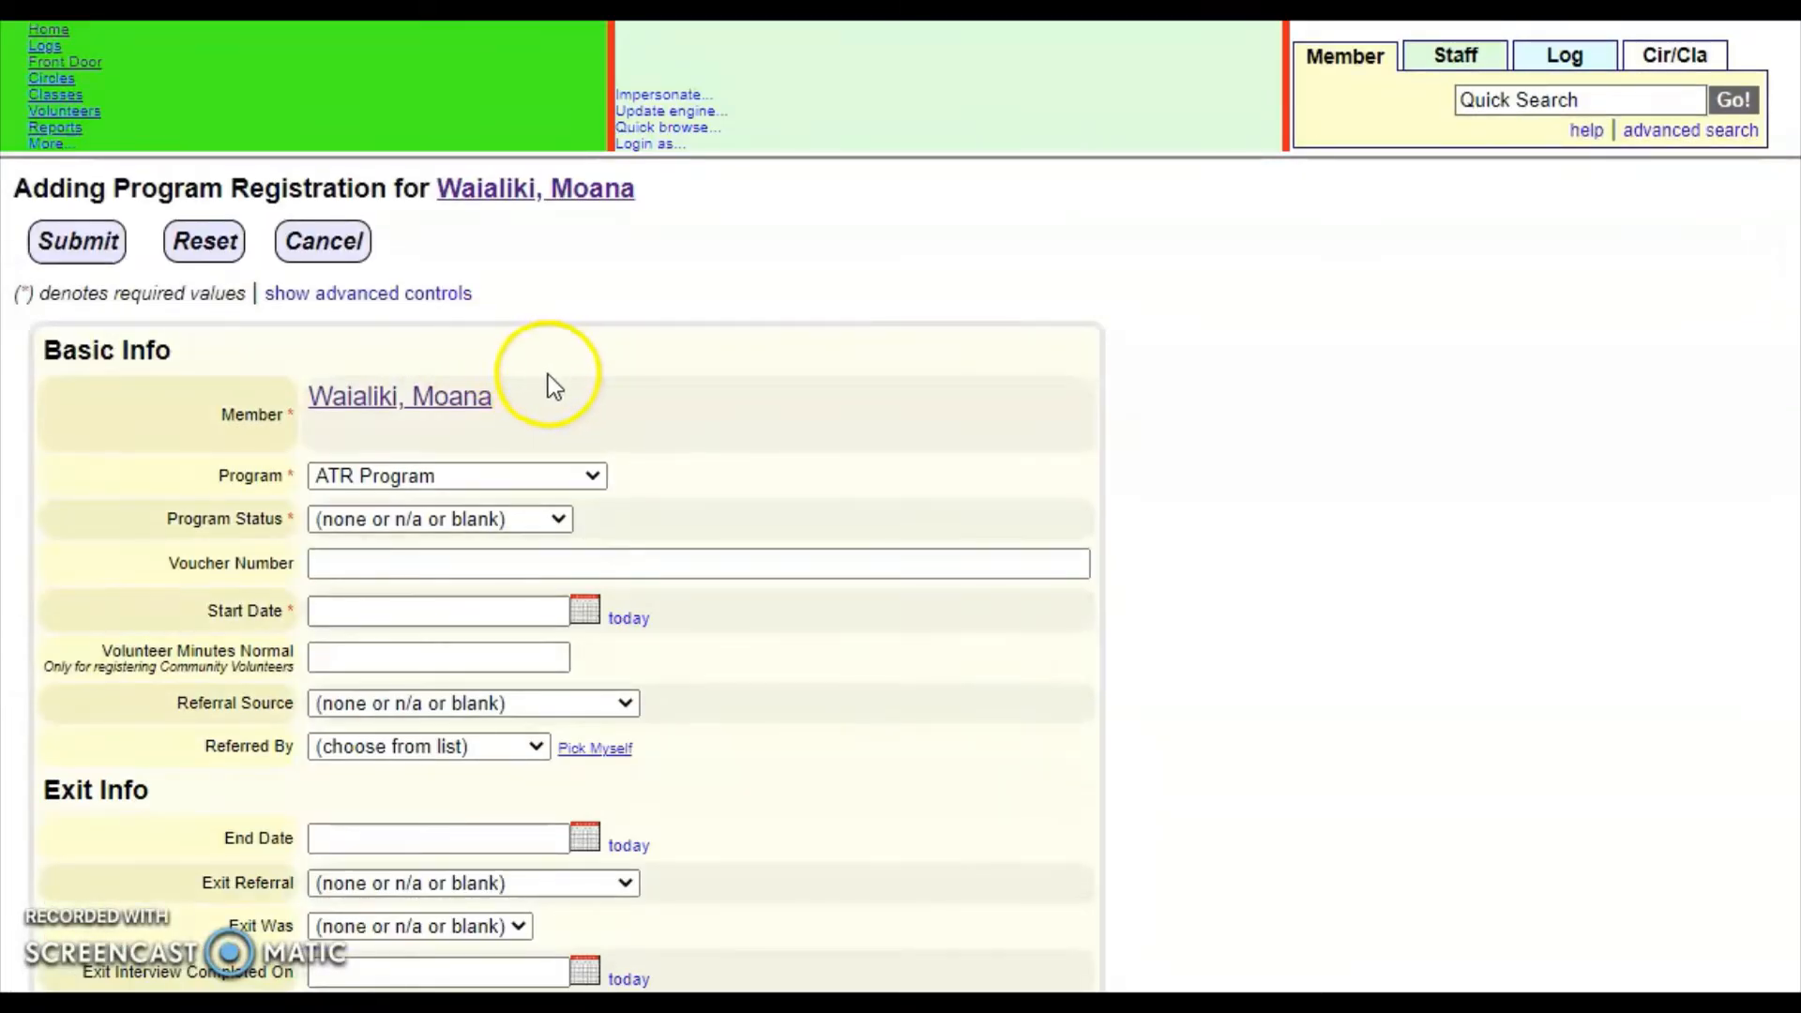
- Register the member in Community Volunteer, status Active, starting today (8/22/2022)
{"action": "scroll", "coordinate": [547, 374], "scroll_direction": "down", "scroll_amount": 2}
{"action": "left_click", "coordinate": [544, 330]}
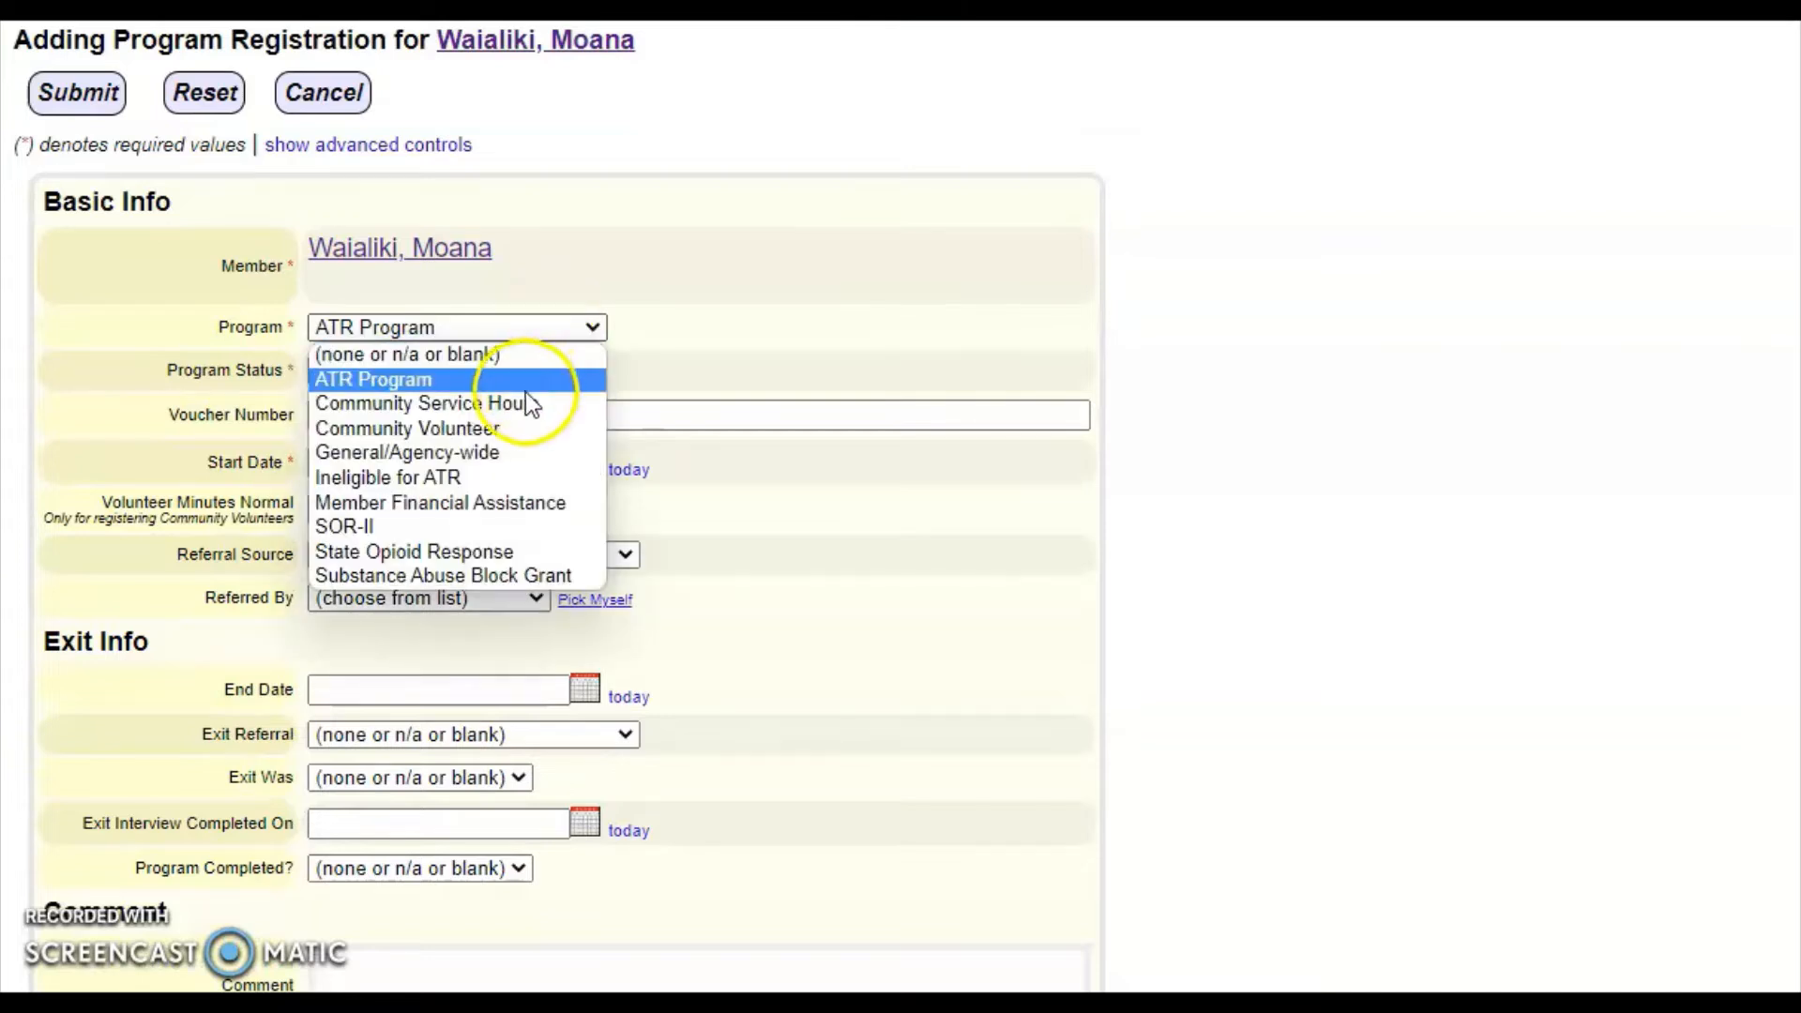
{"action": "left_click", "coordinate": [514, 428]}
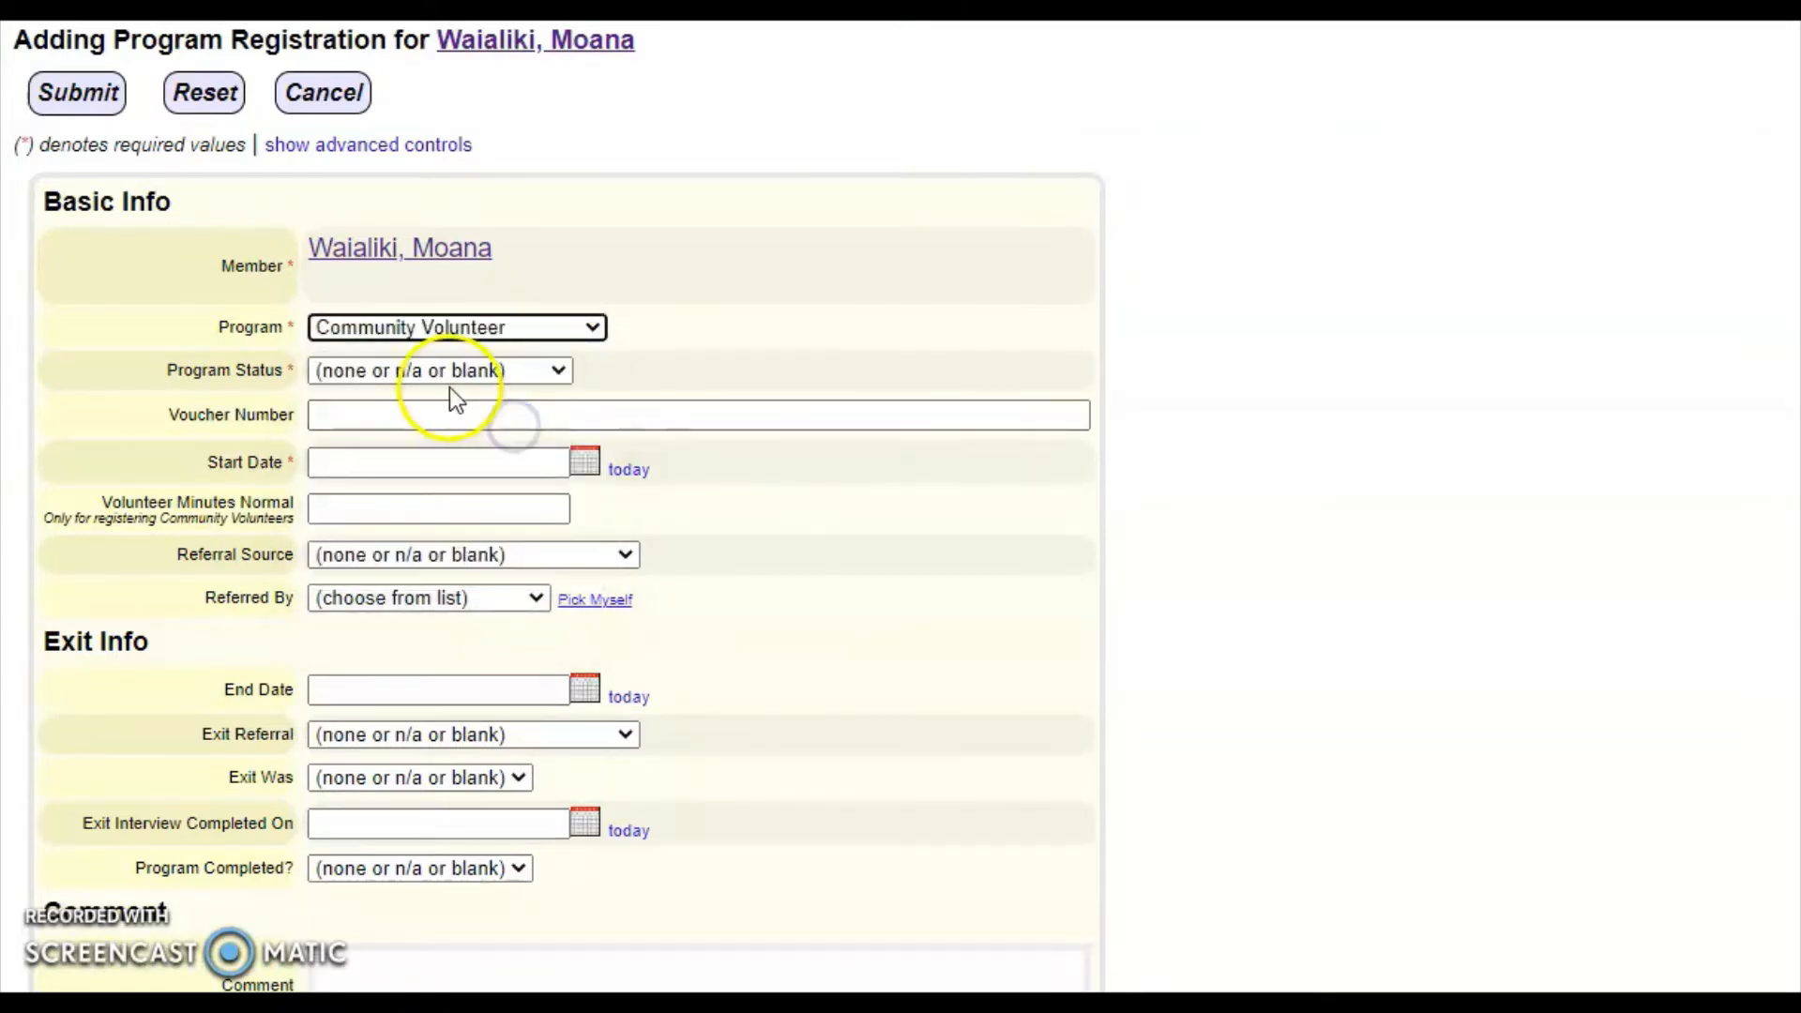
{"action": "left_click", "coordinate": [441, 372]}
{"action": "left_click", "coordinate": [430, 427]}
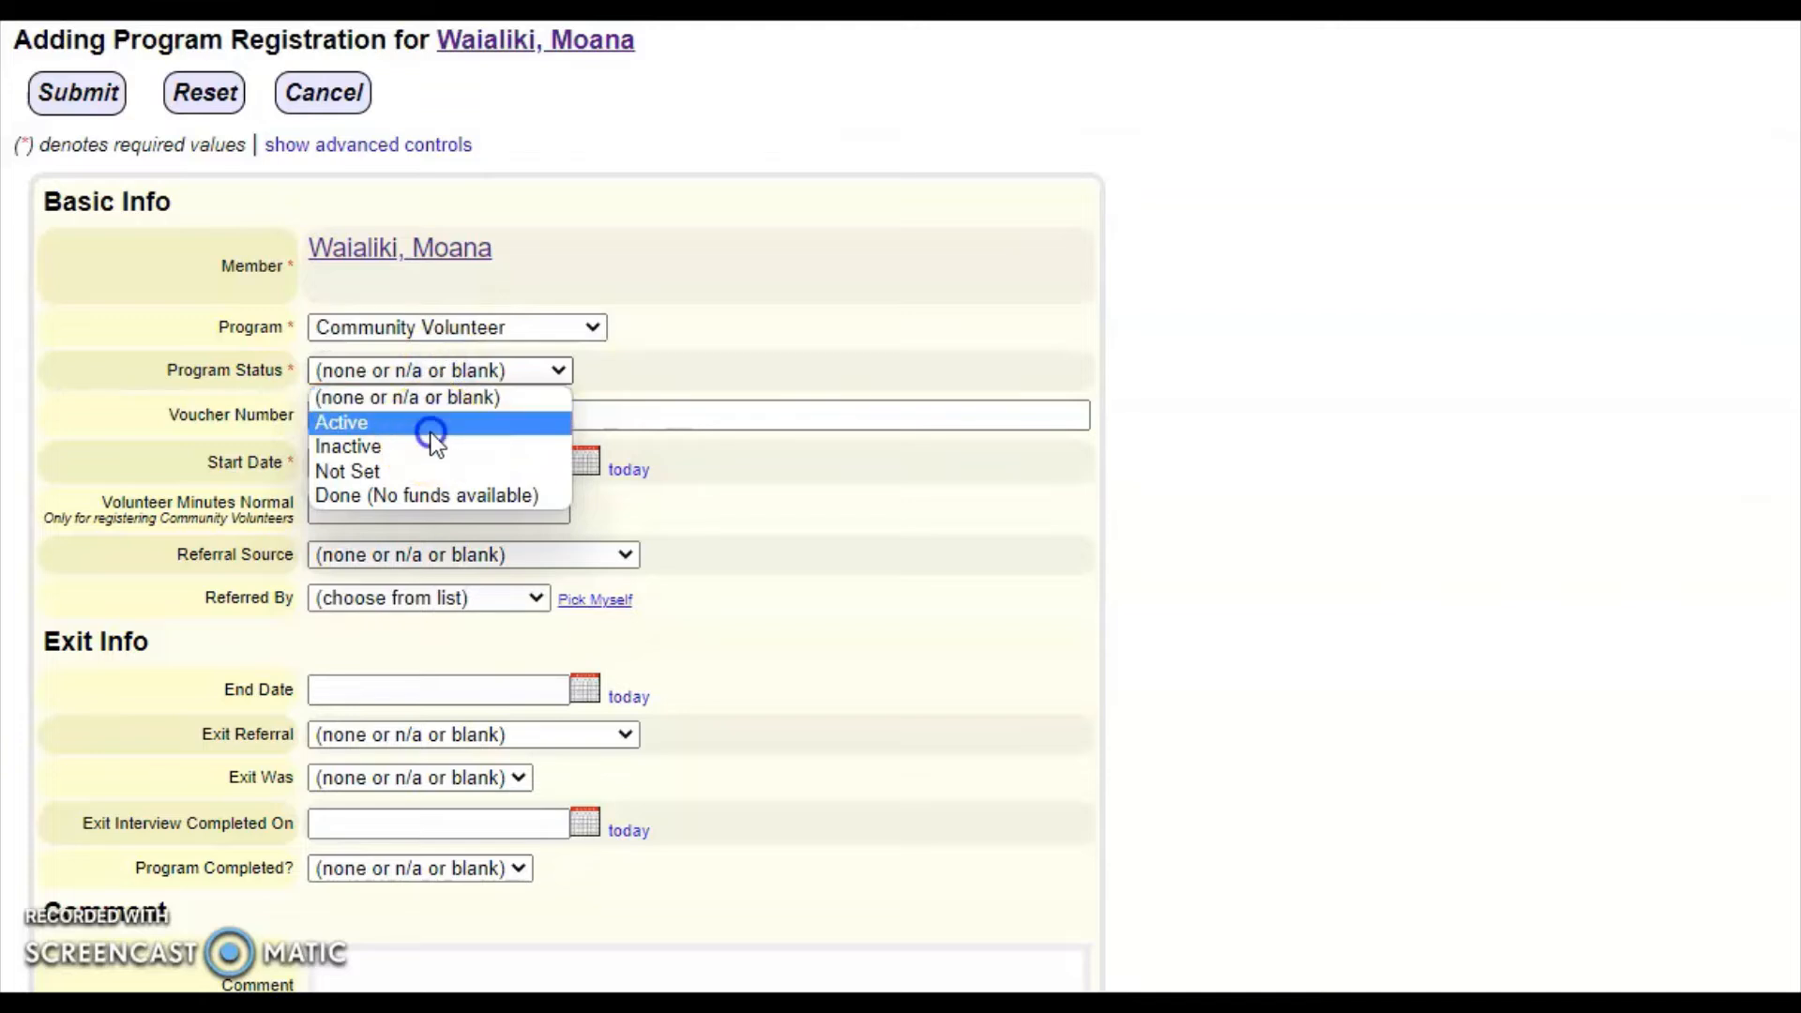
{"action": "left_click", "coordinate": [625, 470]}
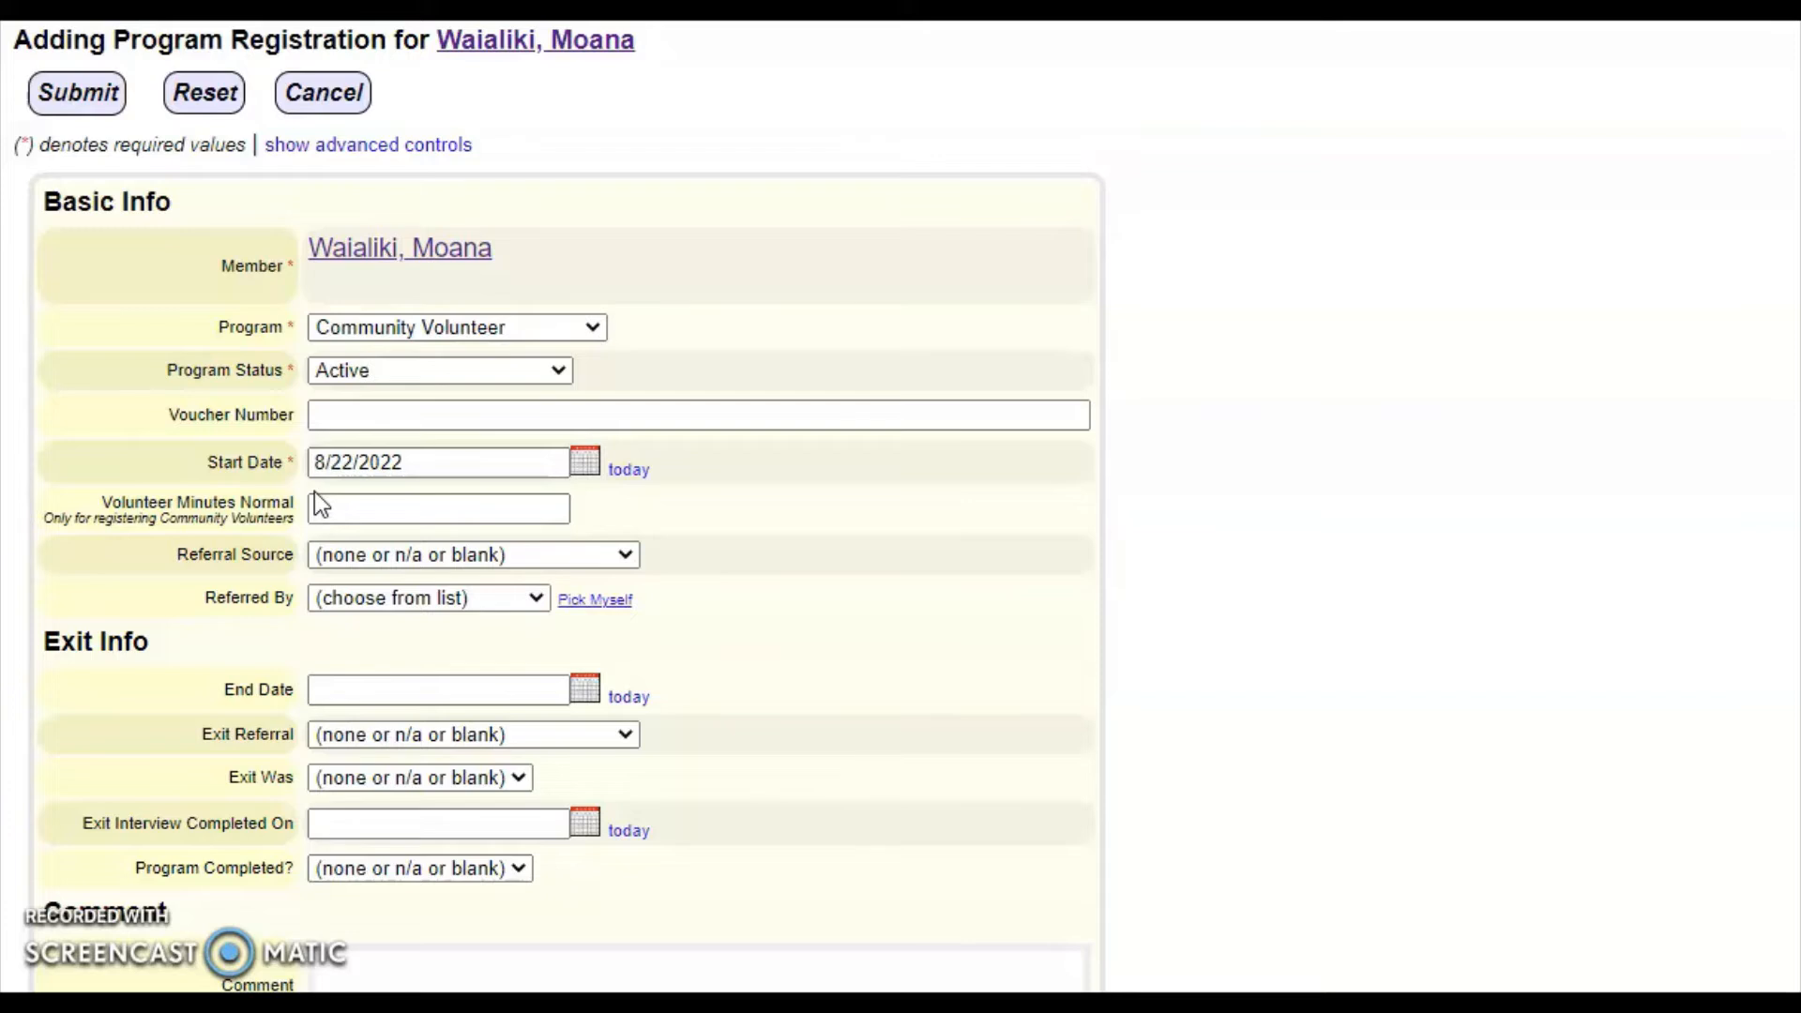
- Enter 120 normal volunteer minutes and save the Community Volunteer registration
{"action": "left_click", "coordinate": [317, 507]}
{"action": "left_click", "coordinate": [318, 508]}
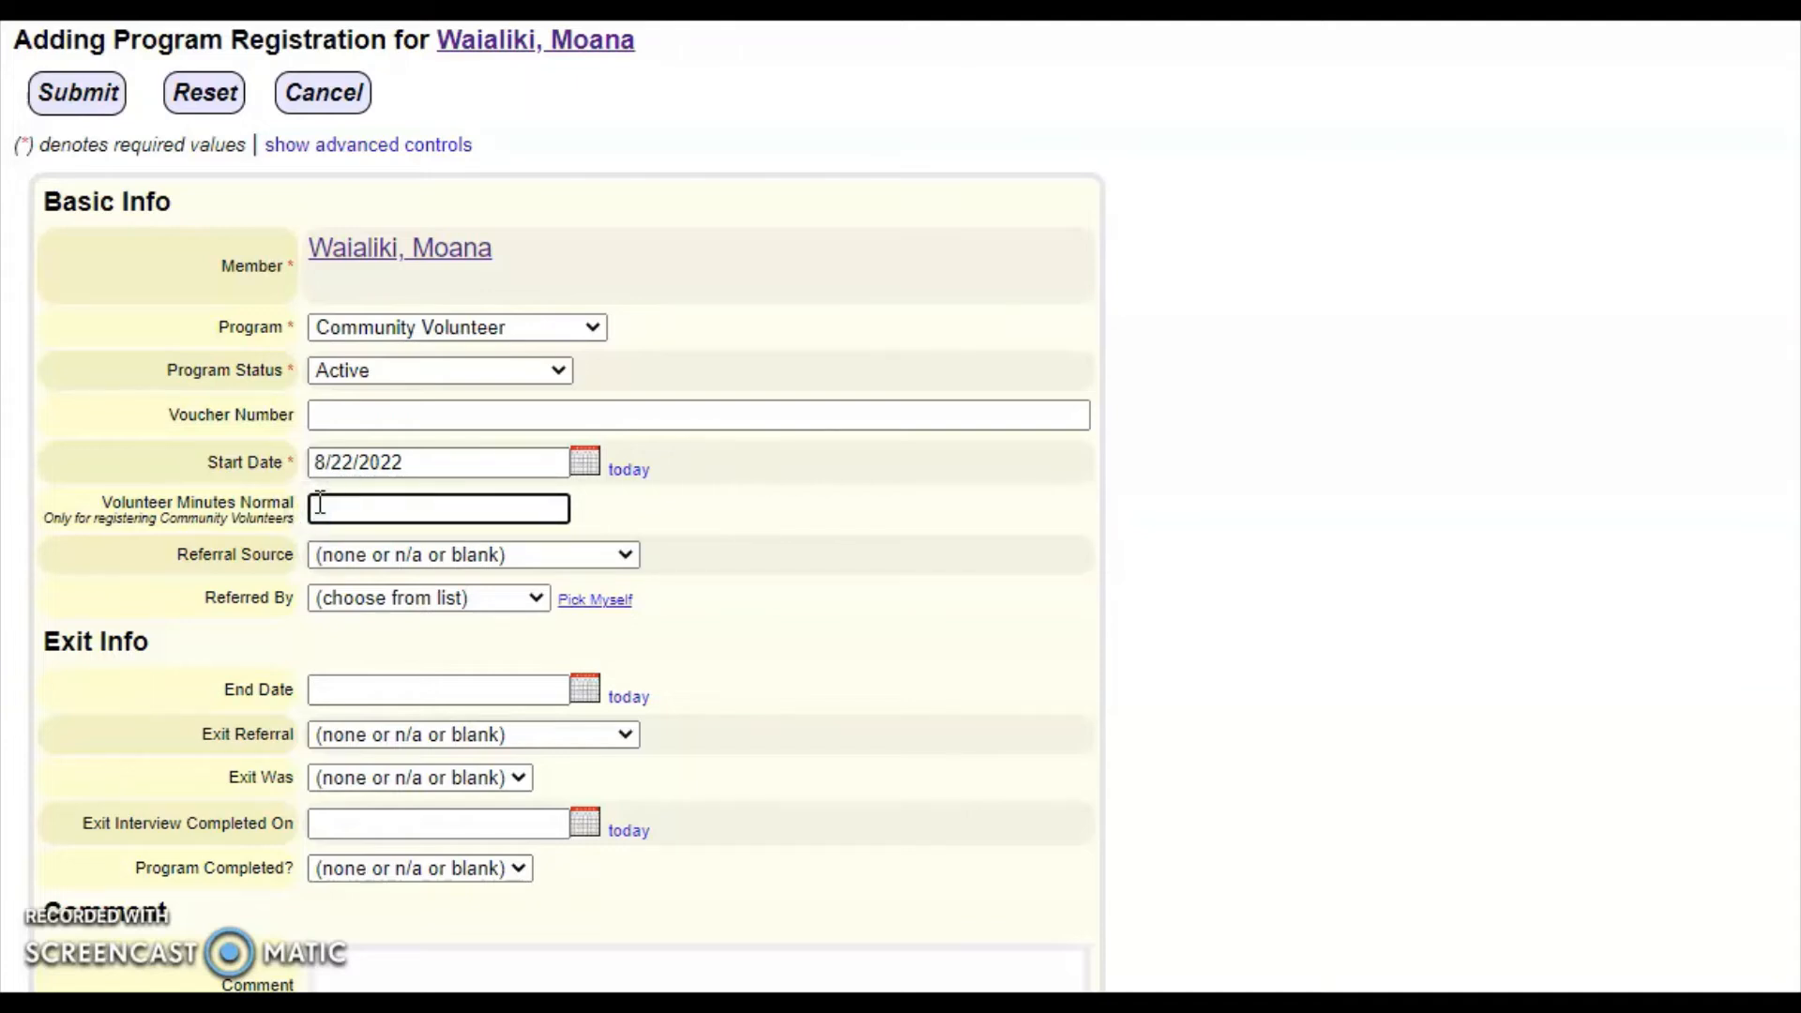
{"action": "type", "text": "120"}
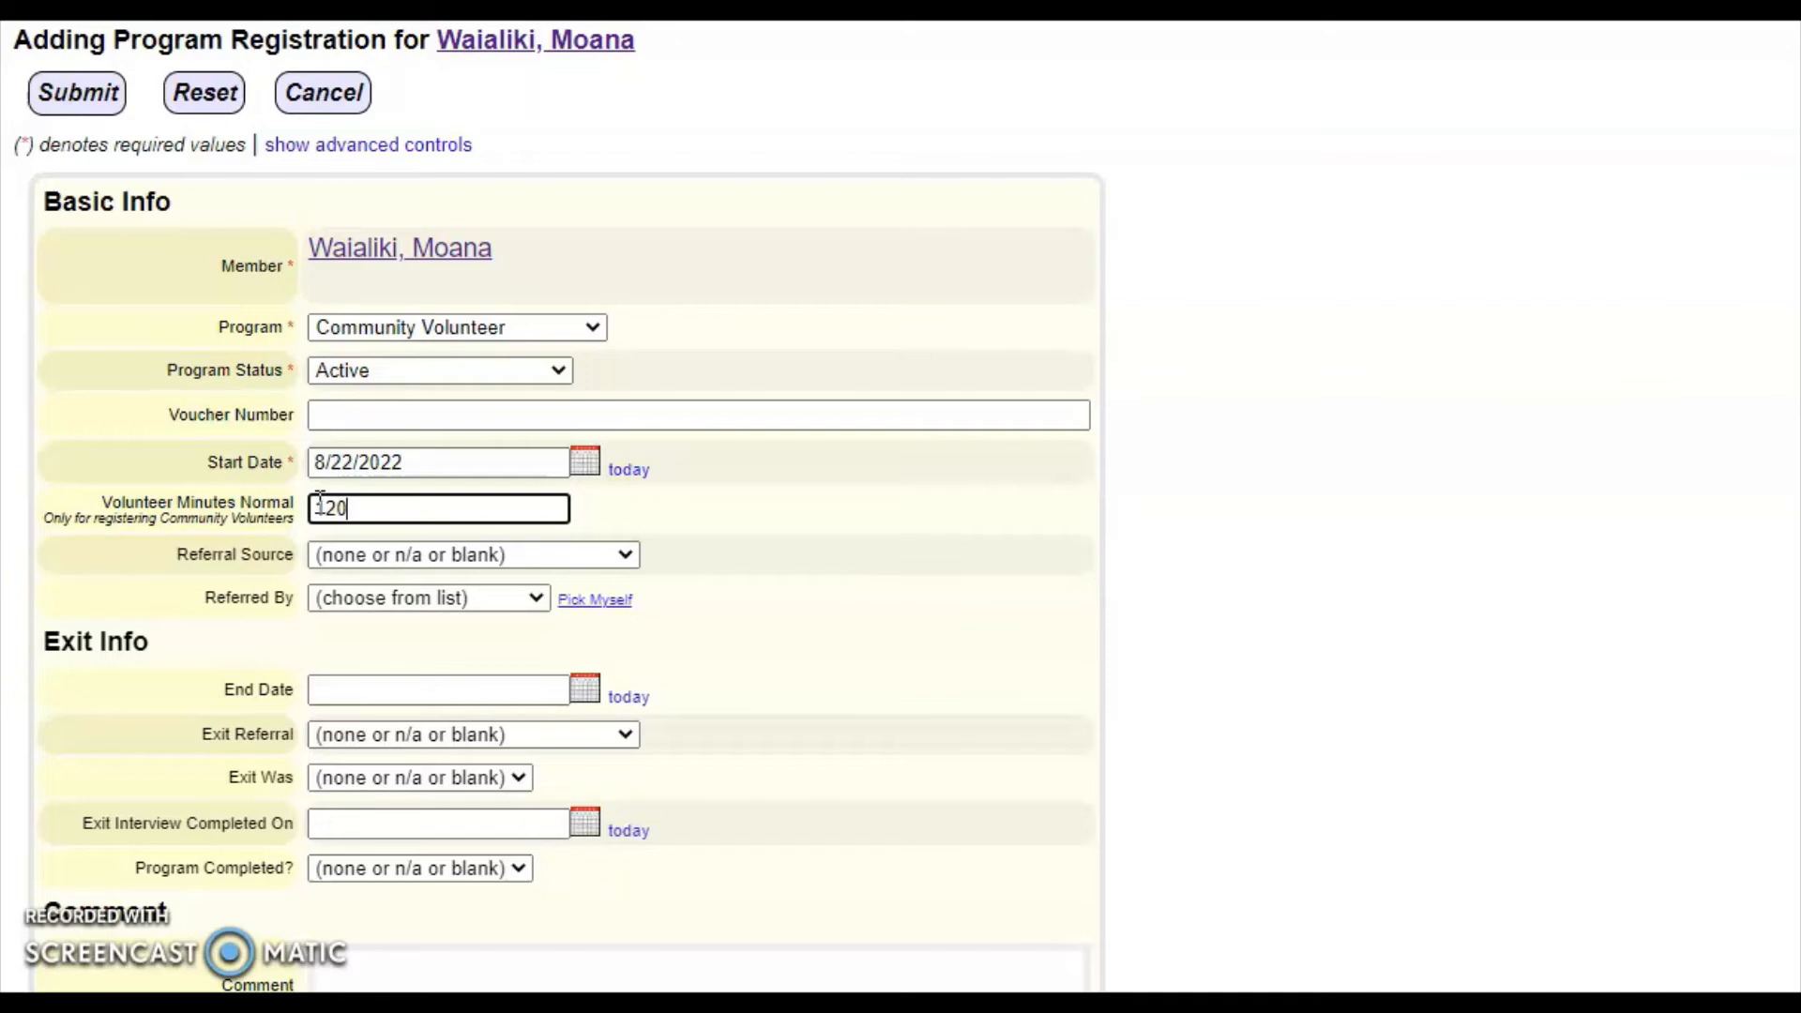
{"action": "left_click", "coordinate": [592, 500]}
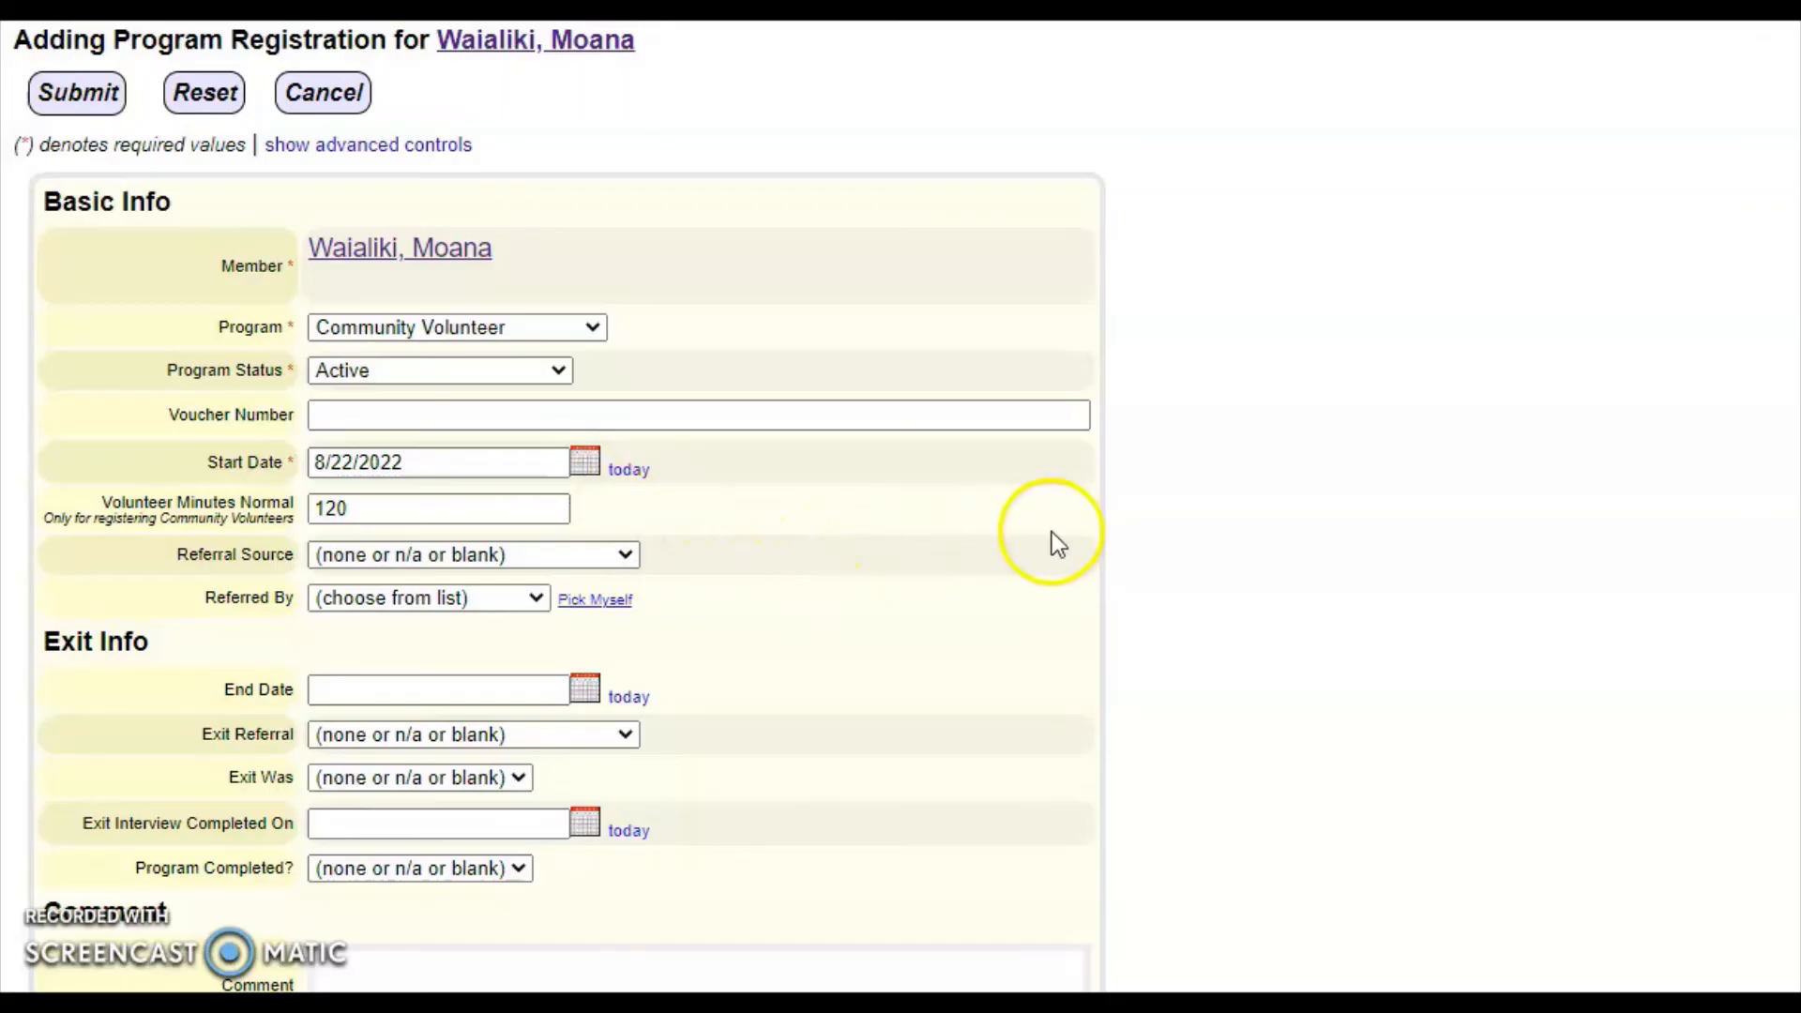
{"action": "left_click", "coordinate": [73, 94]}
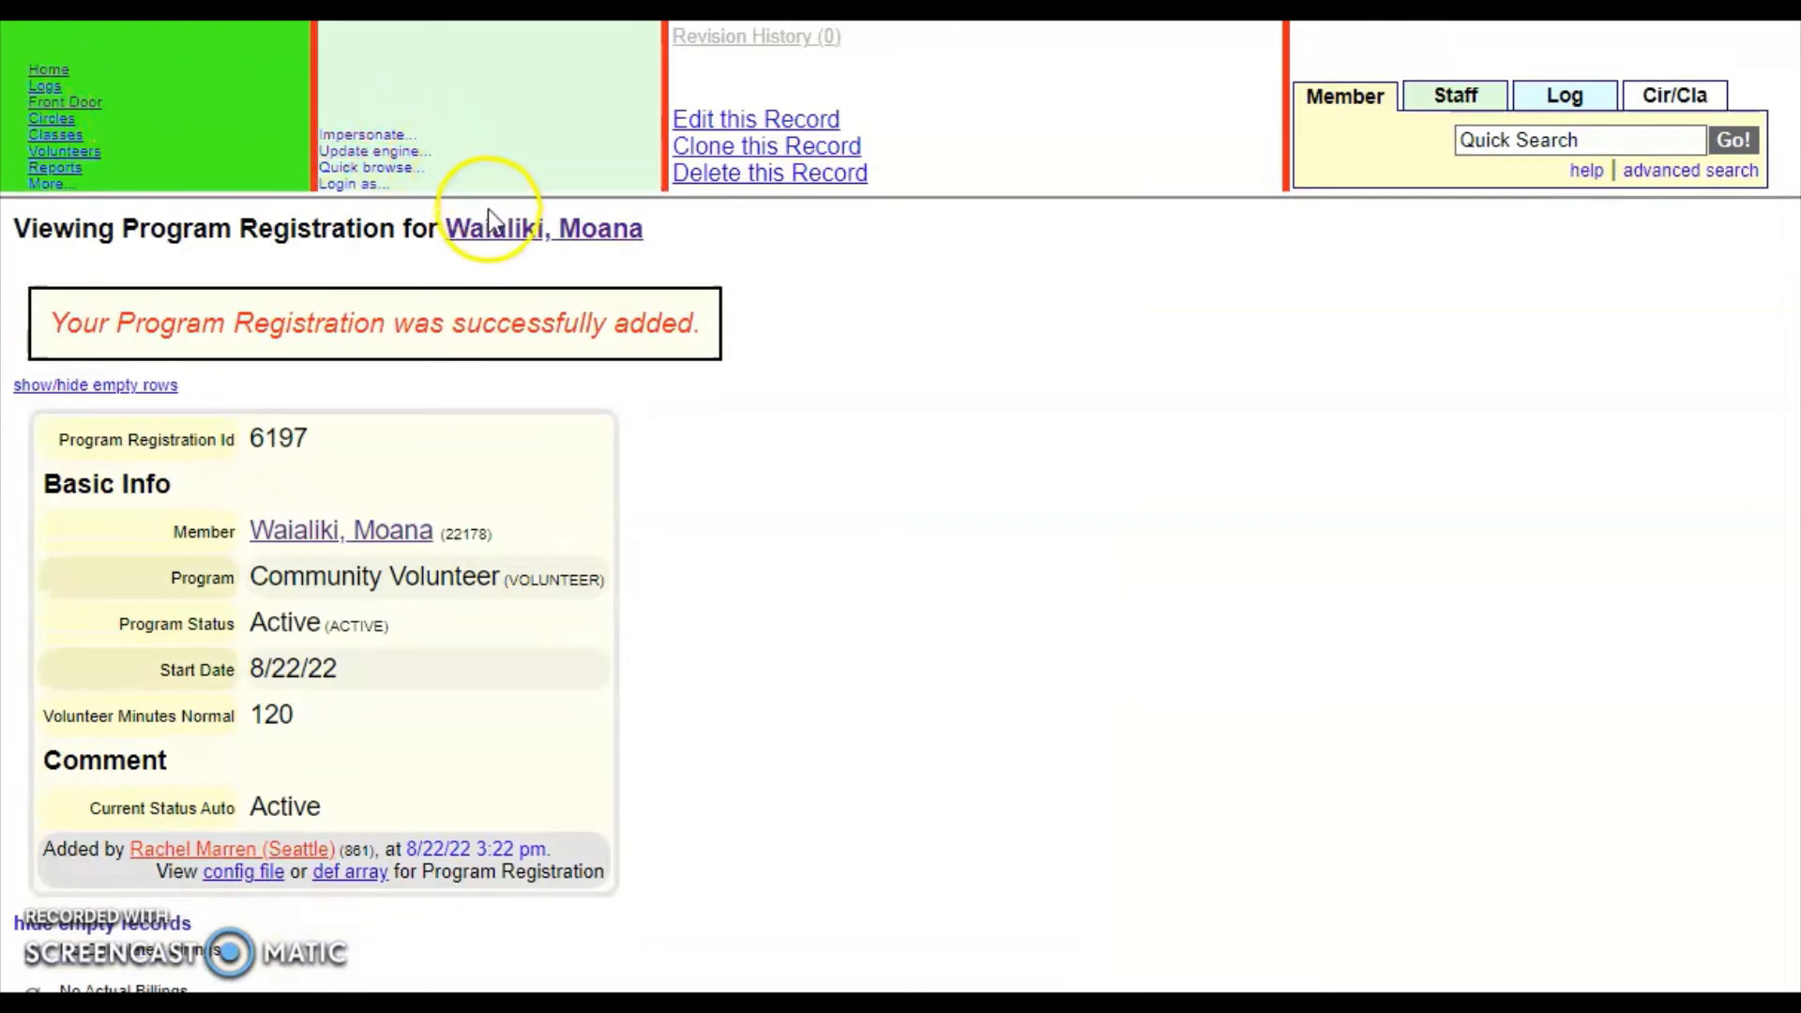
- Review the Community Volunteer registration on the member's profile, then go to Front Door
{"action": "left_click", "coordinate": [493, 229]}
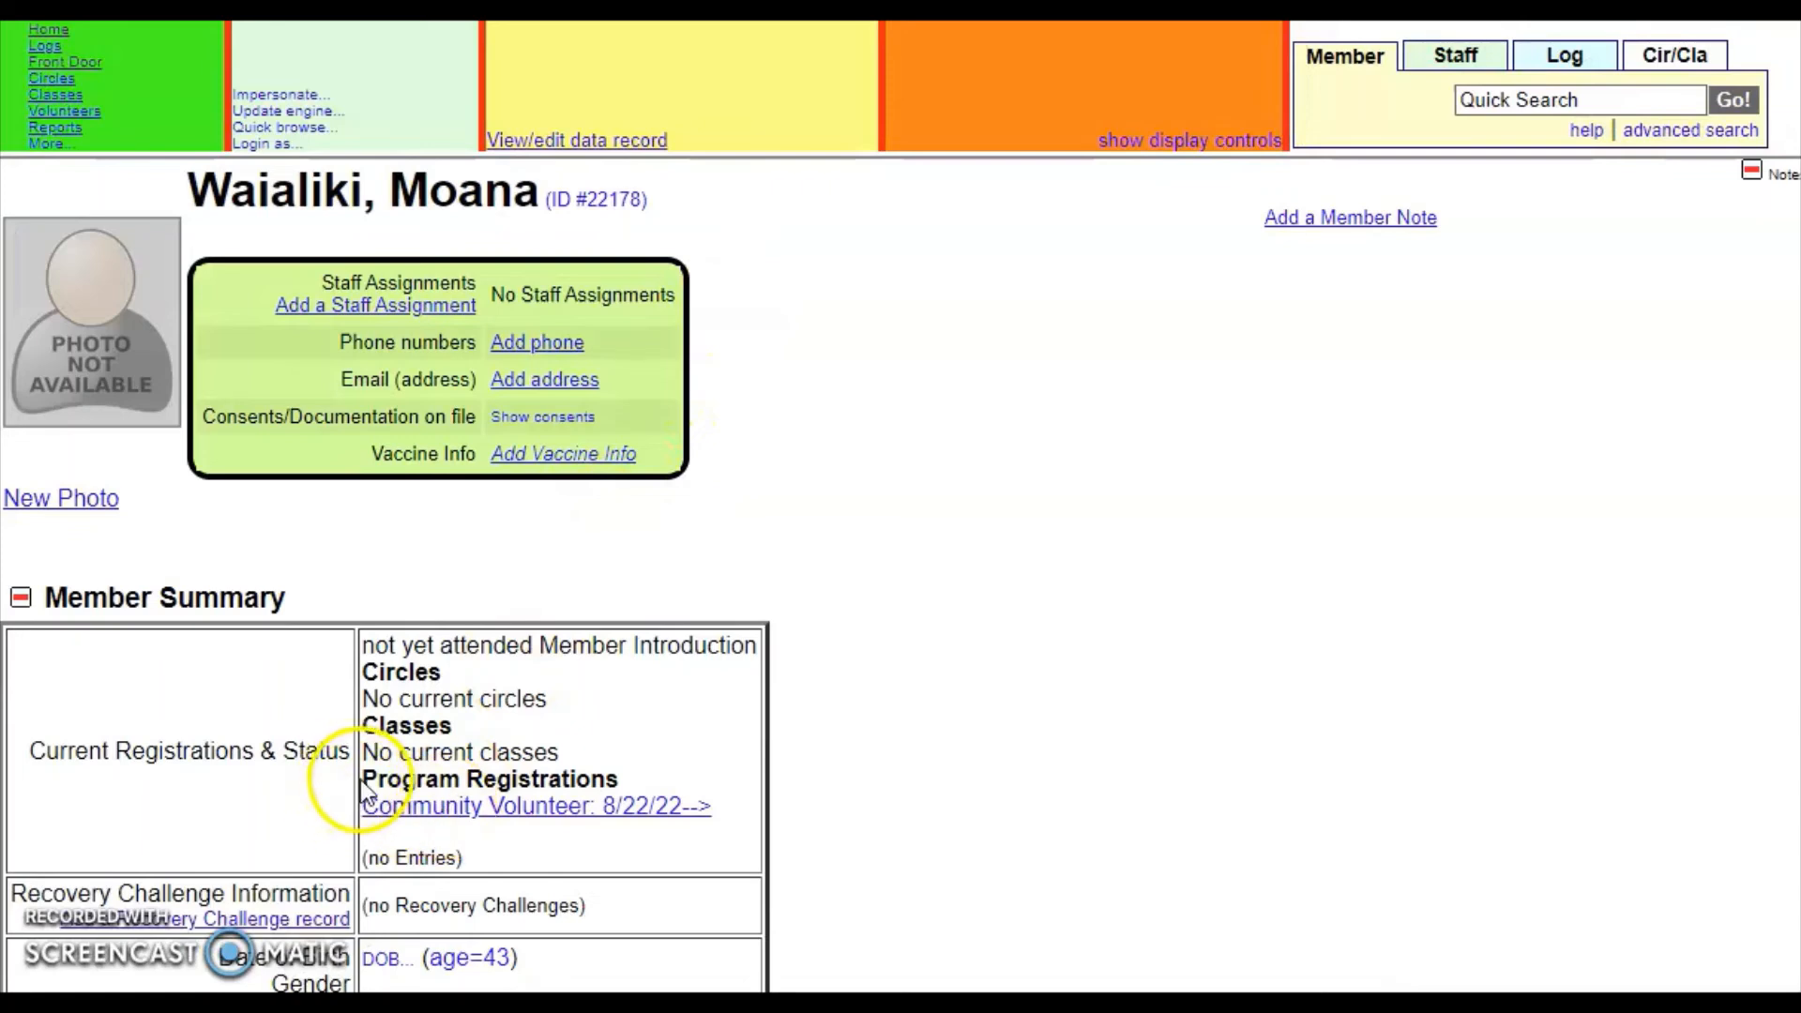
{"action": "left_click_drag", "start_coordinate": [363, 787], "coordinate": [726, 809]}
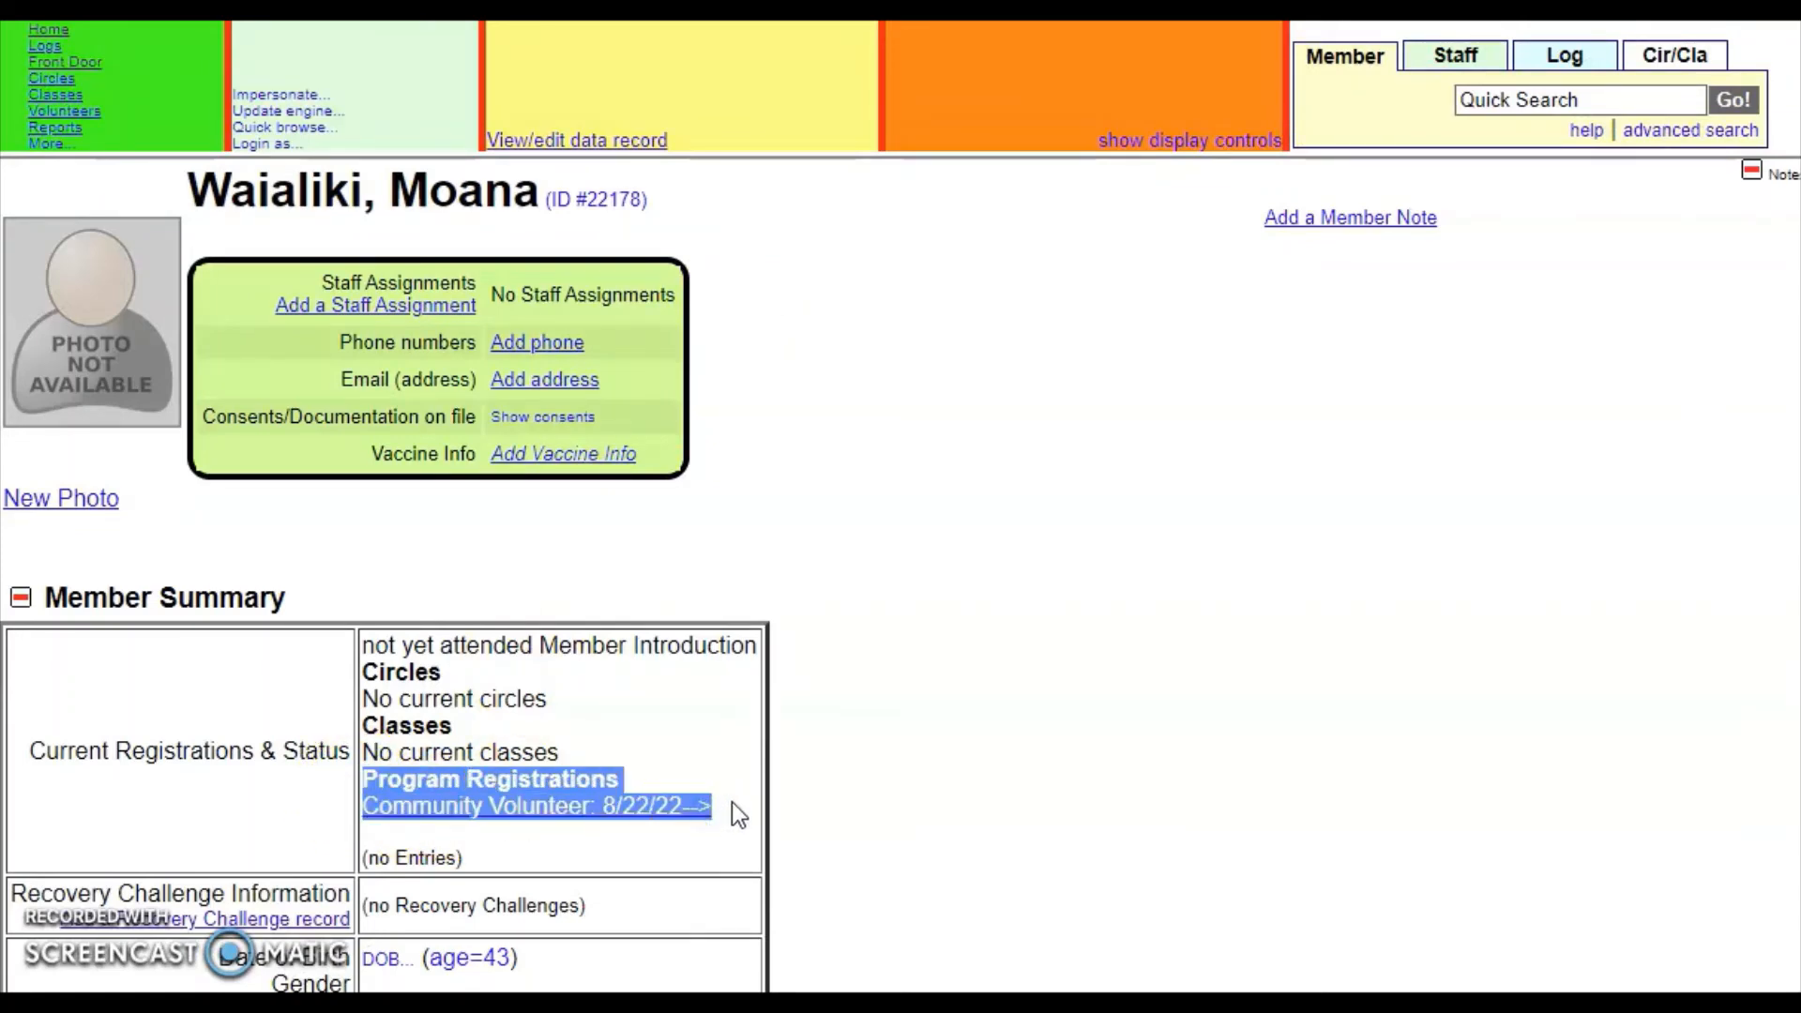
{"action": "left_click", "coordinate": [734, 809]}
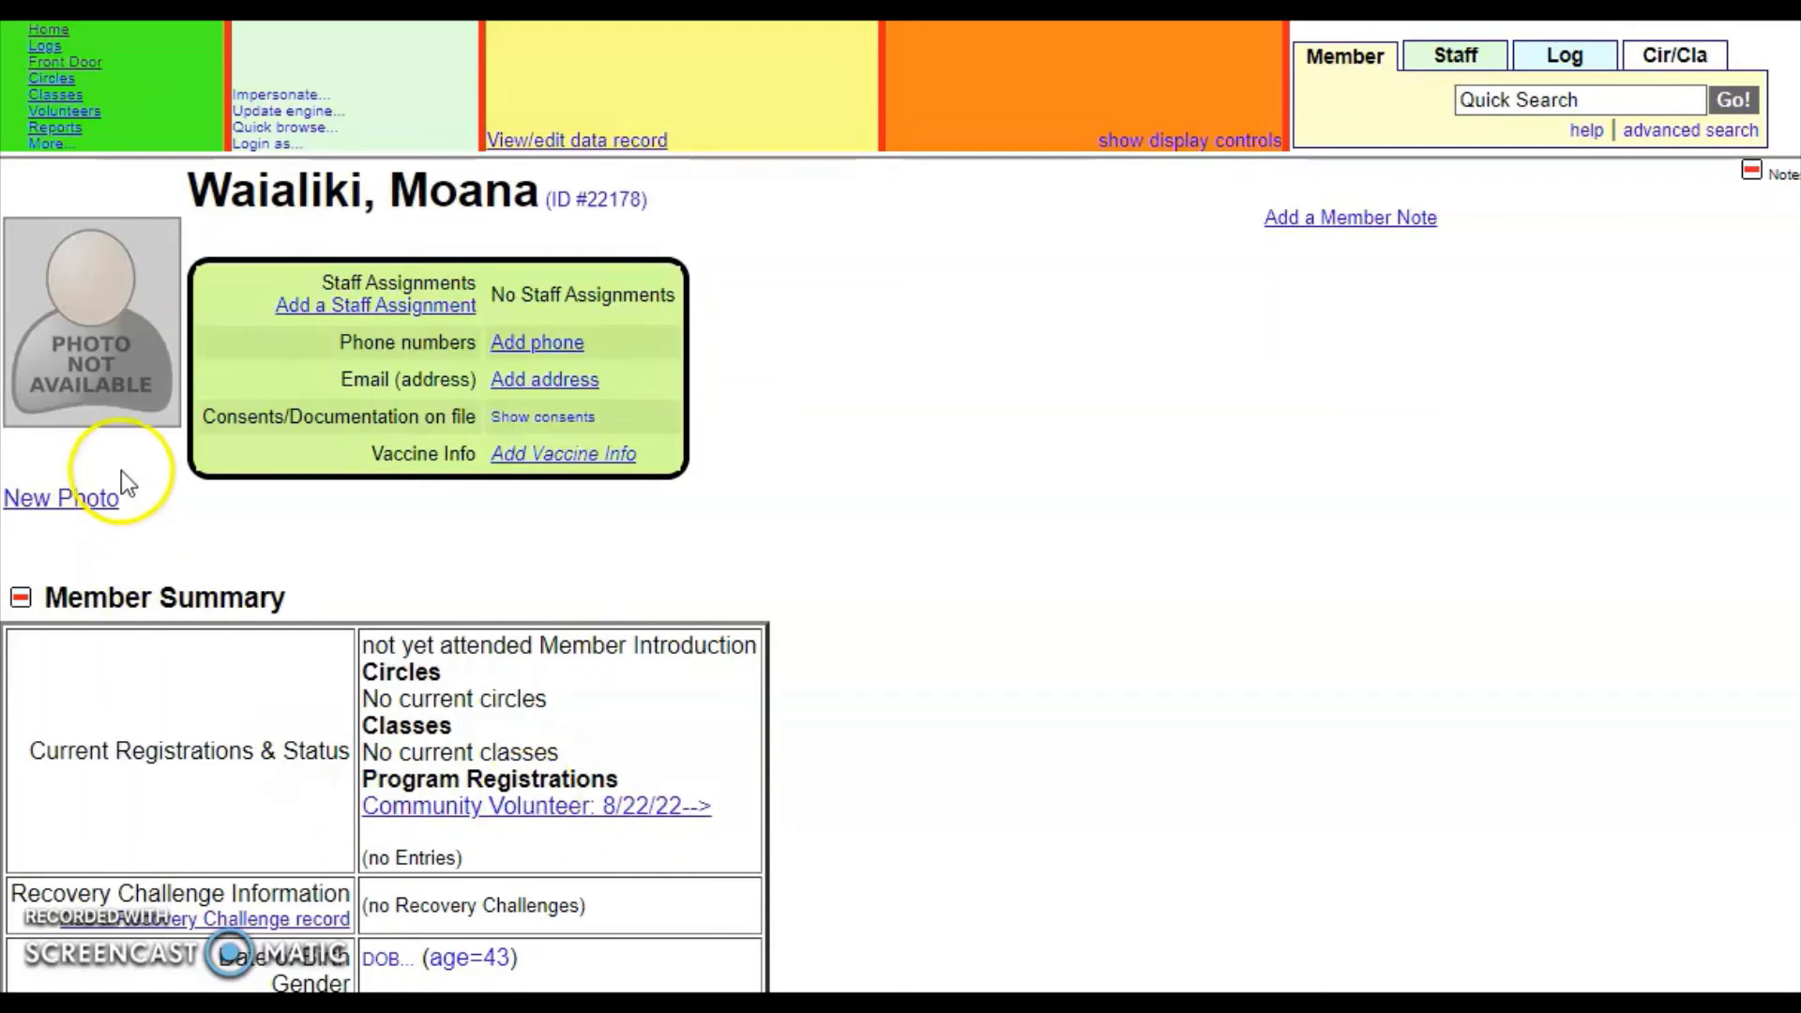
{"action": "left_click", "coordinate": [79, 63]}
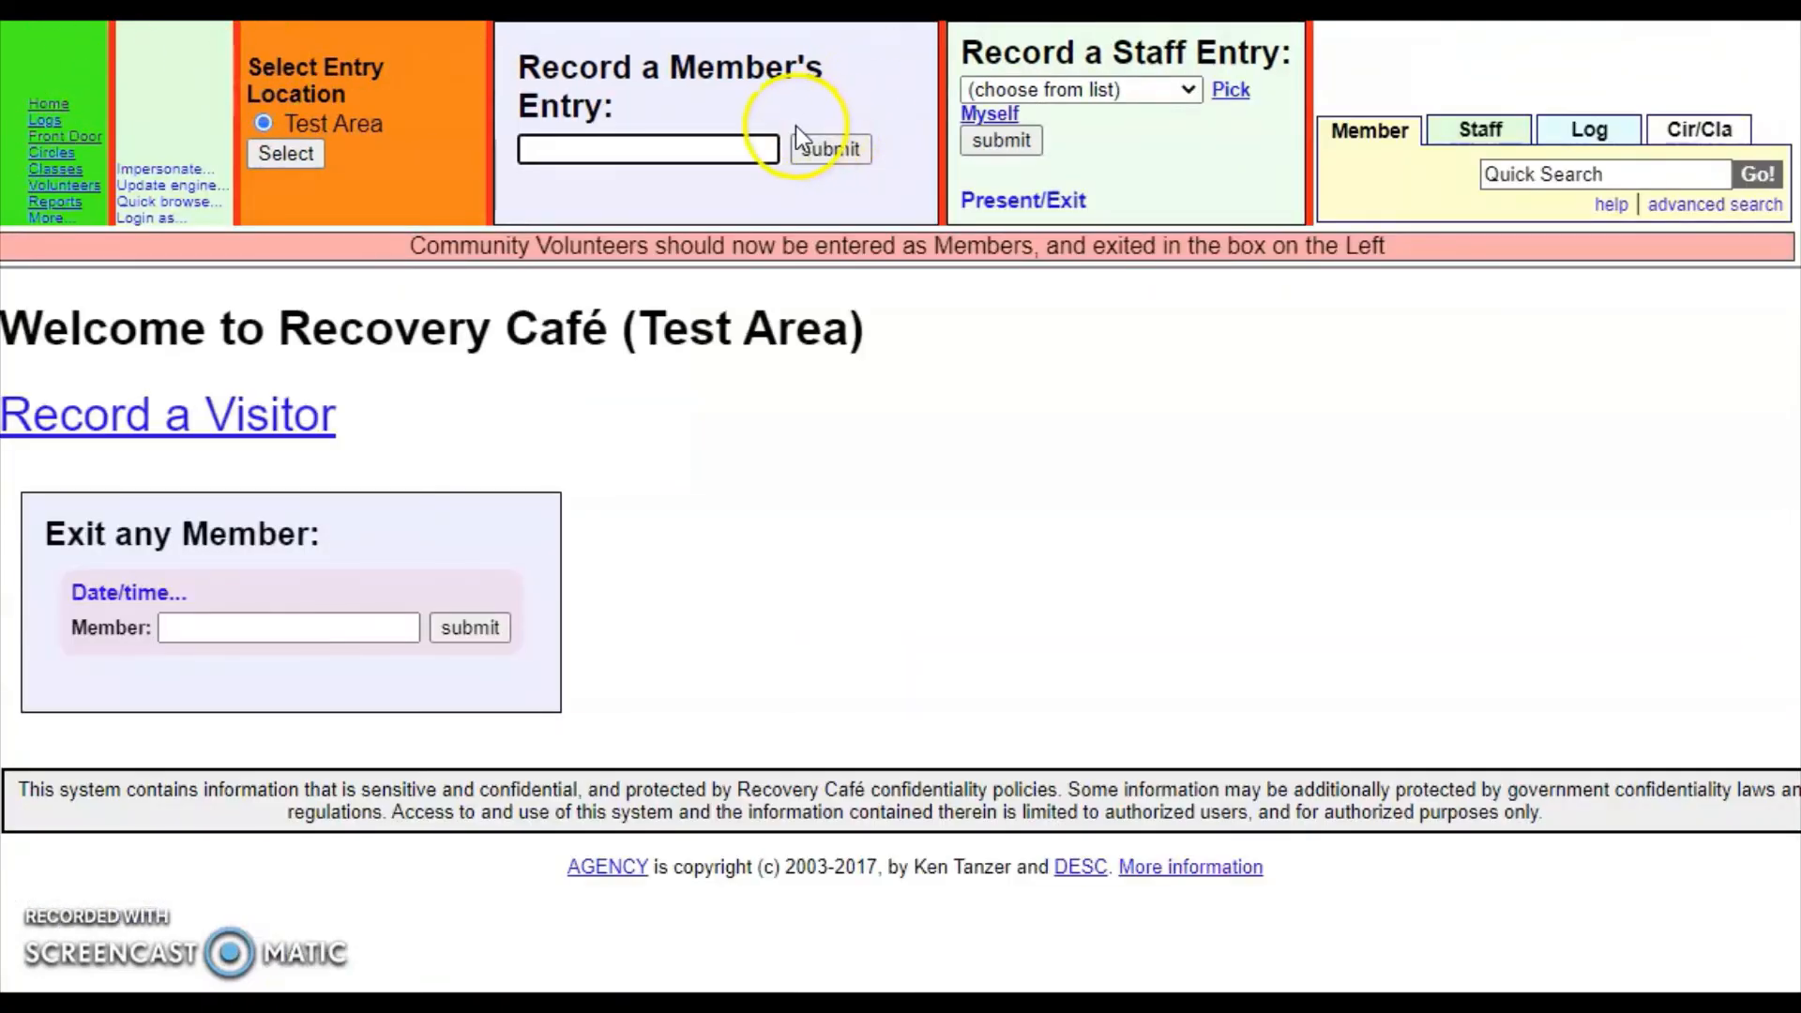
- Record the new member's Front Door entry so they appear under Community Volunteers Present
{"action": "type", "text": "m"}
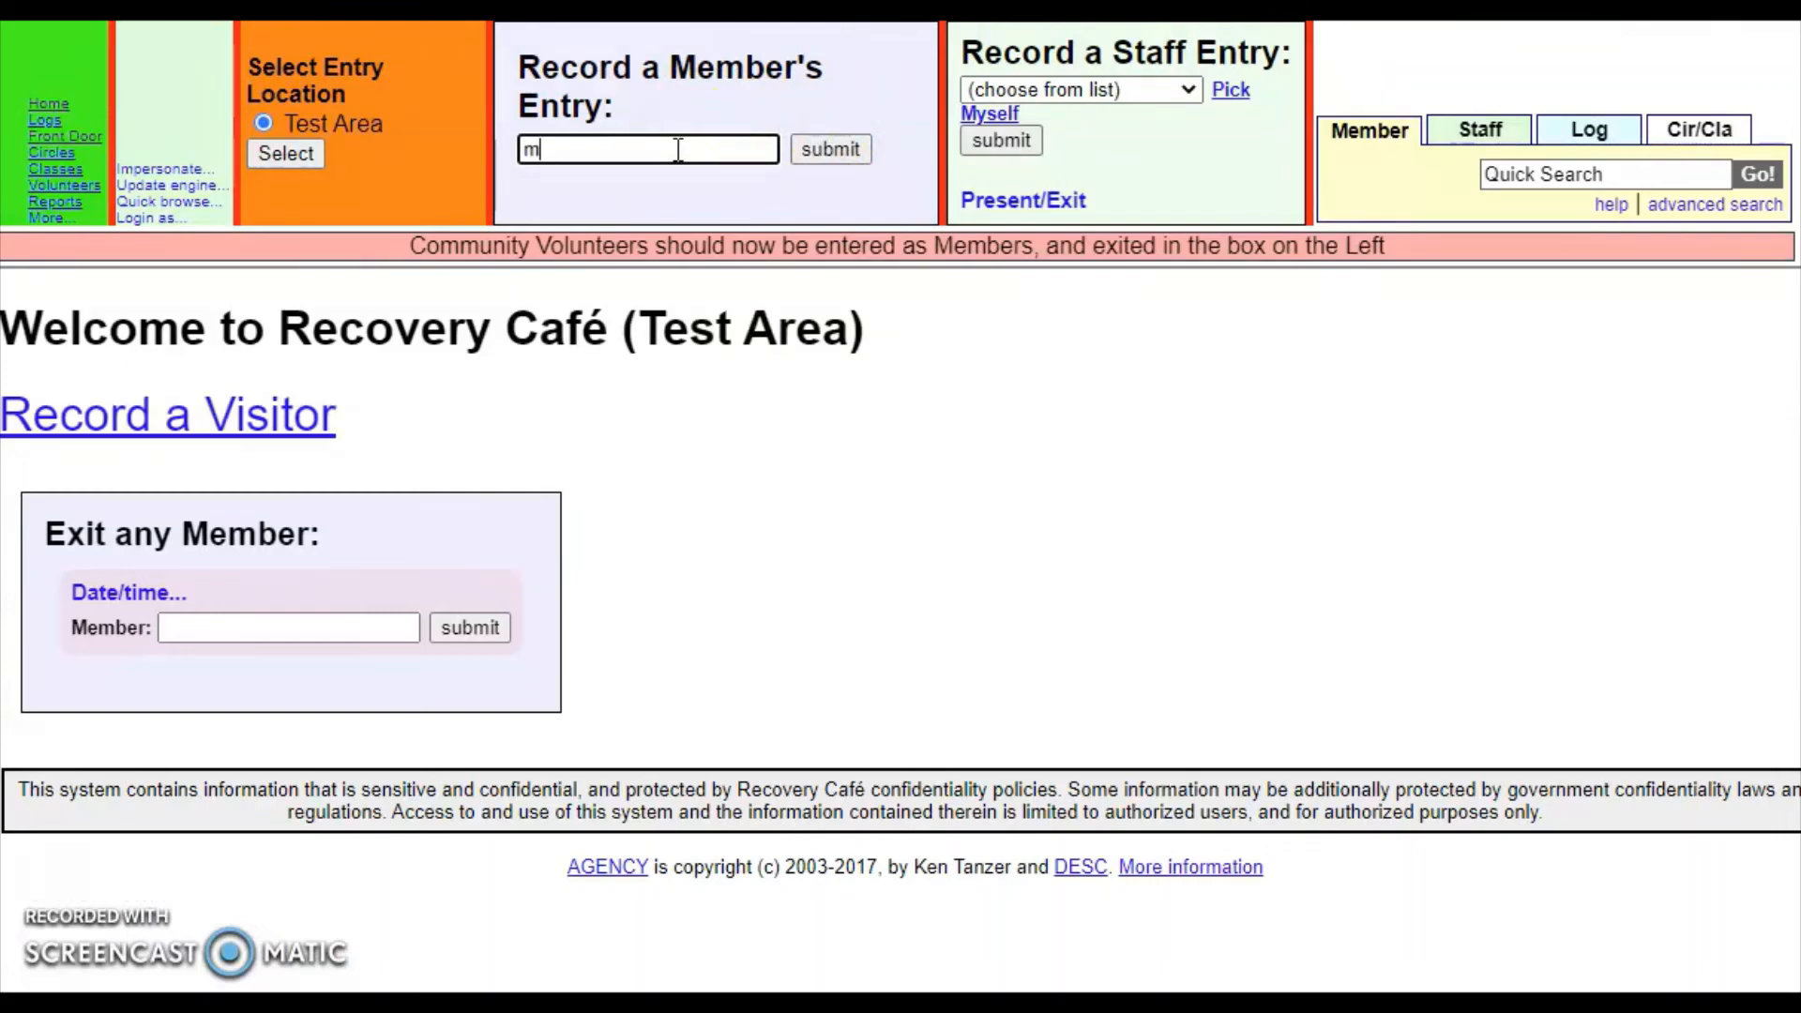
{"action": "type", "text": "oana"}
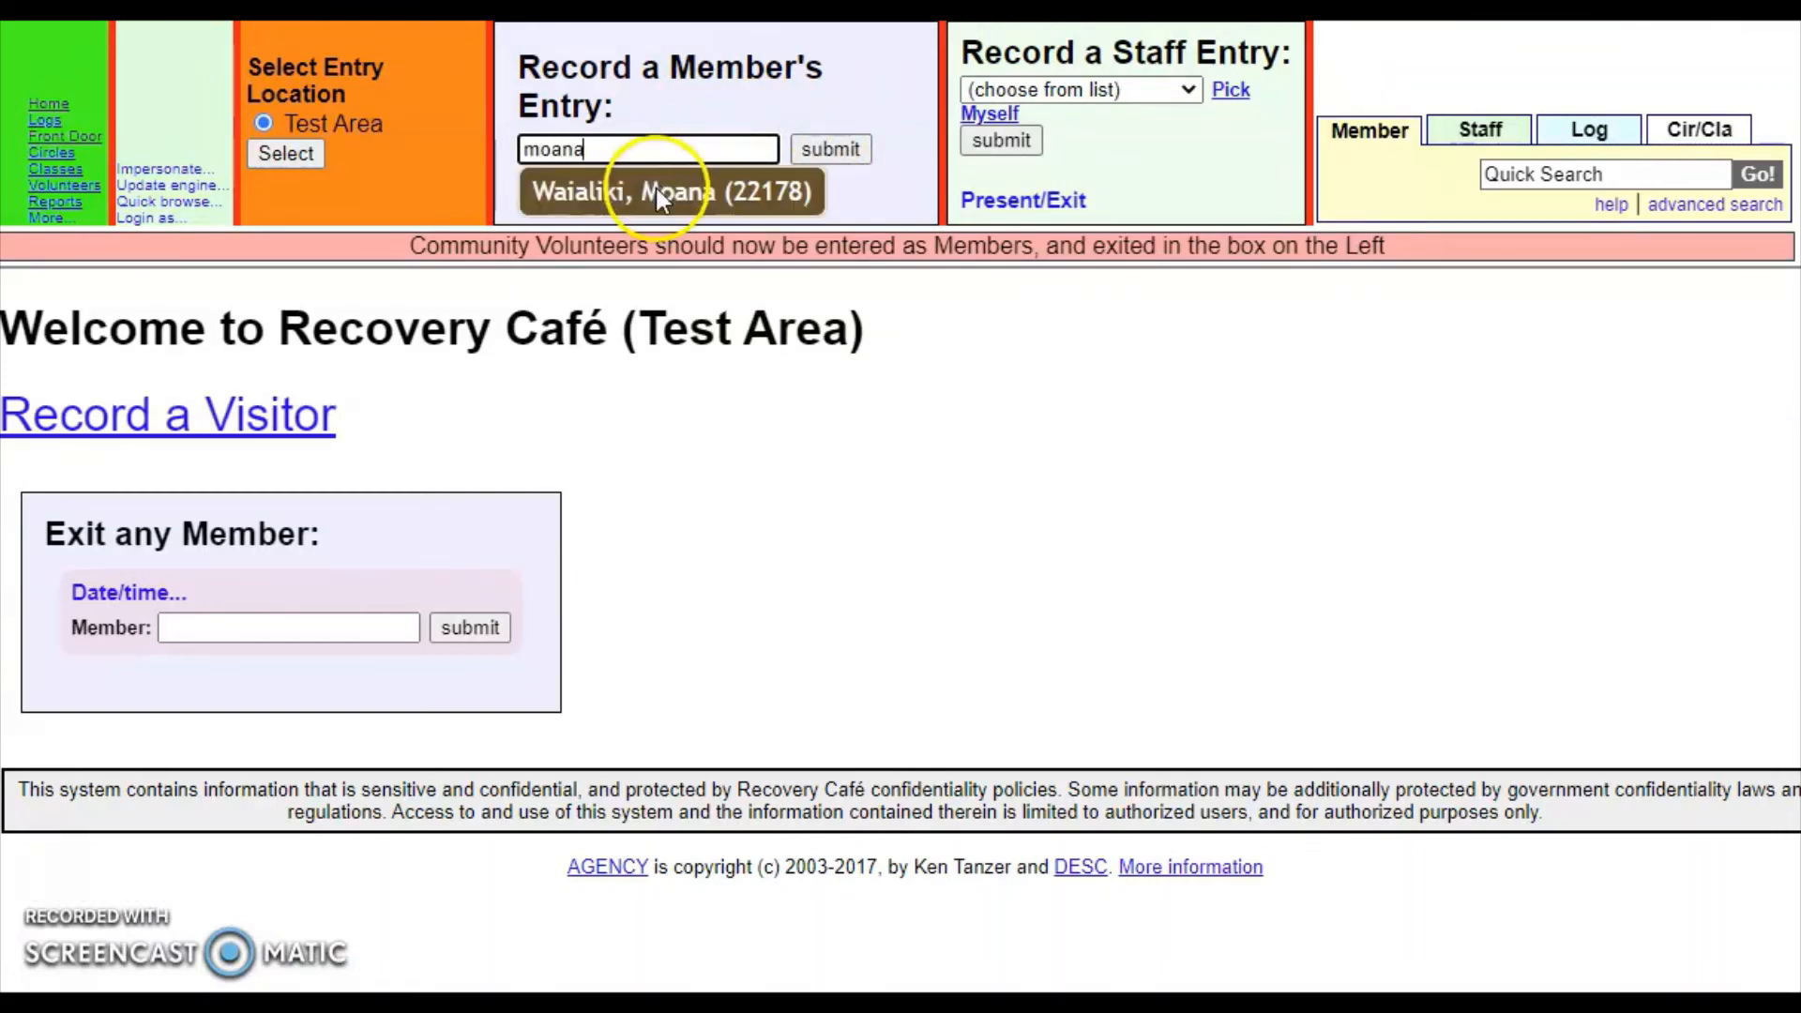
{"action": "left_click", "coordinate": [656, 187]}
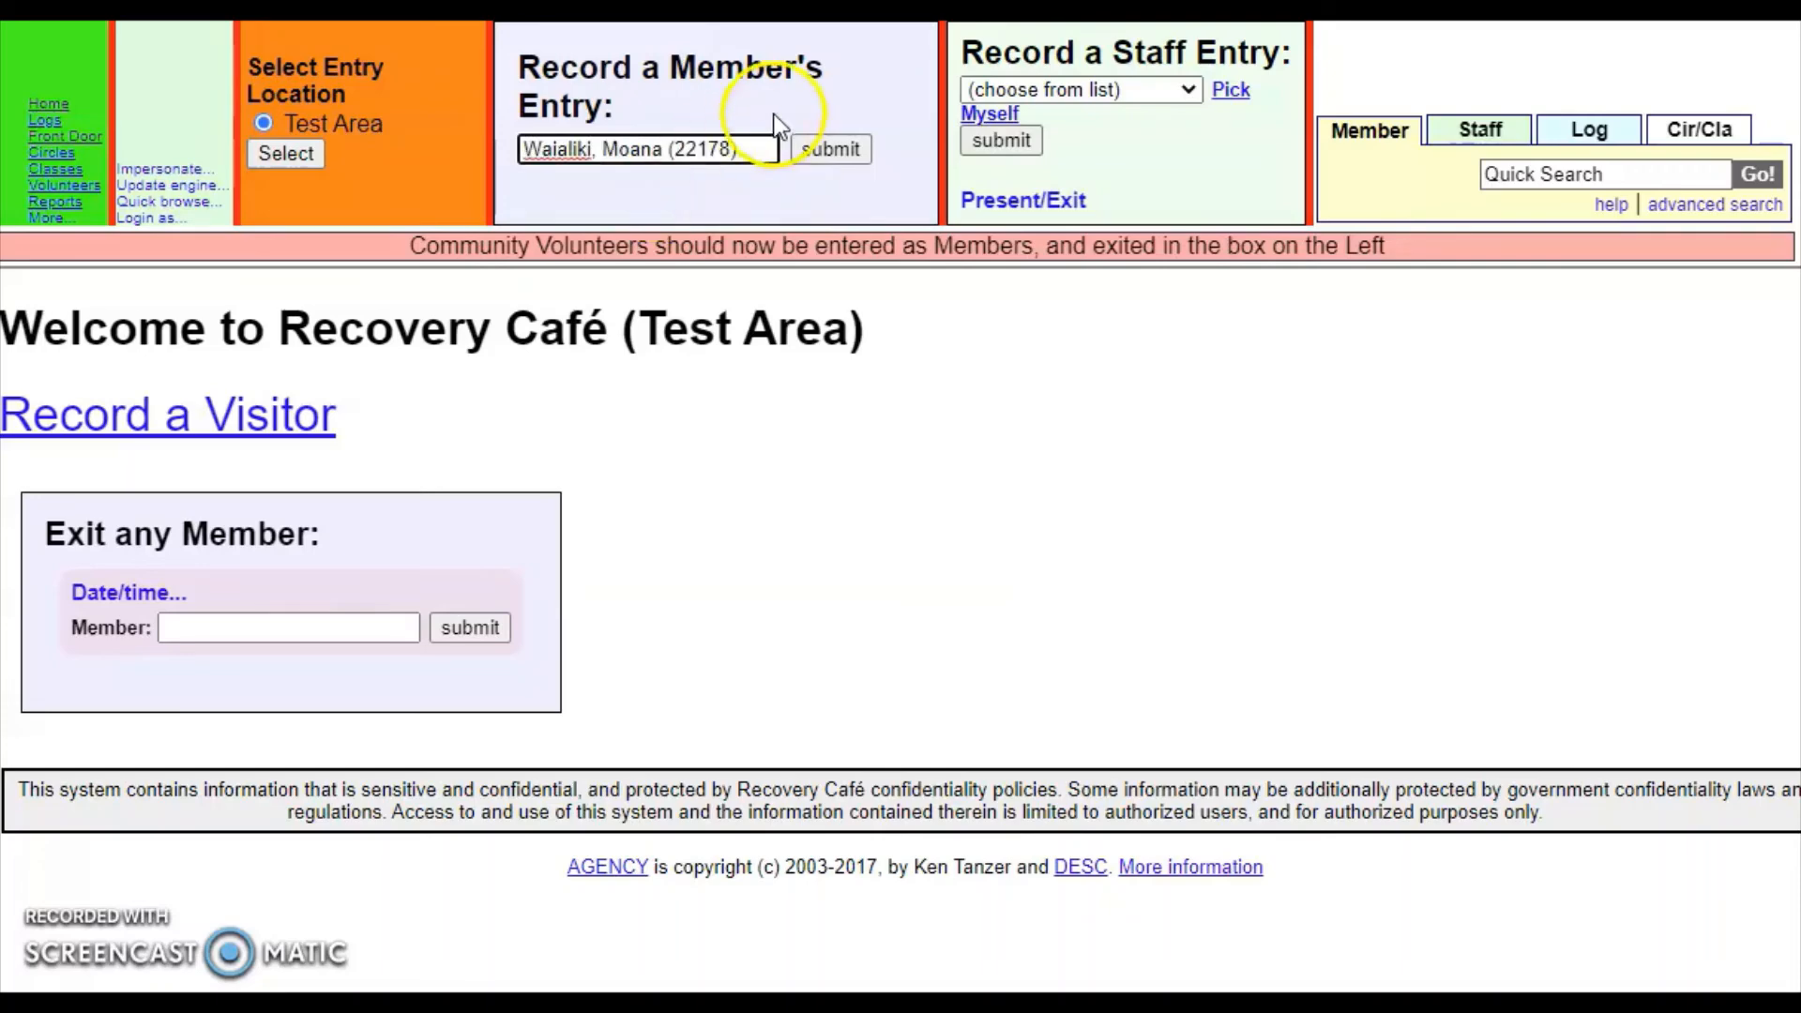
{"action": "left_click", "coordinate": [818, 150]}
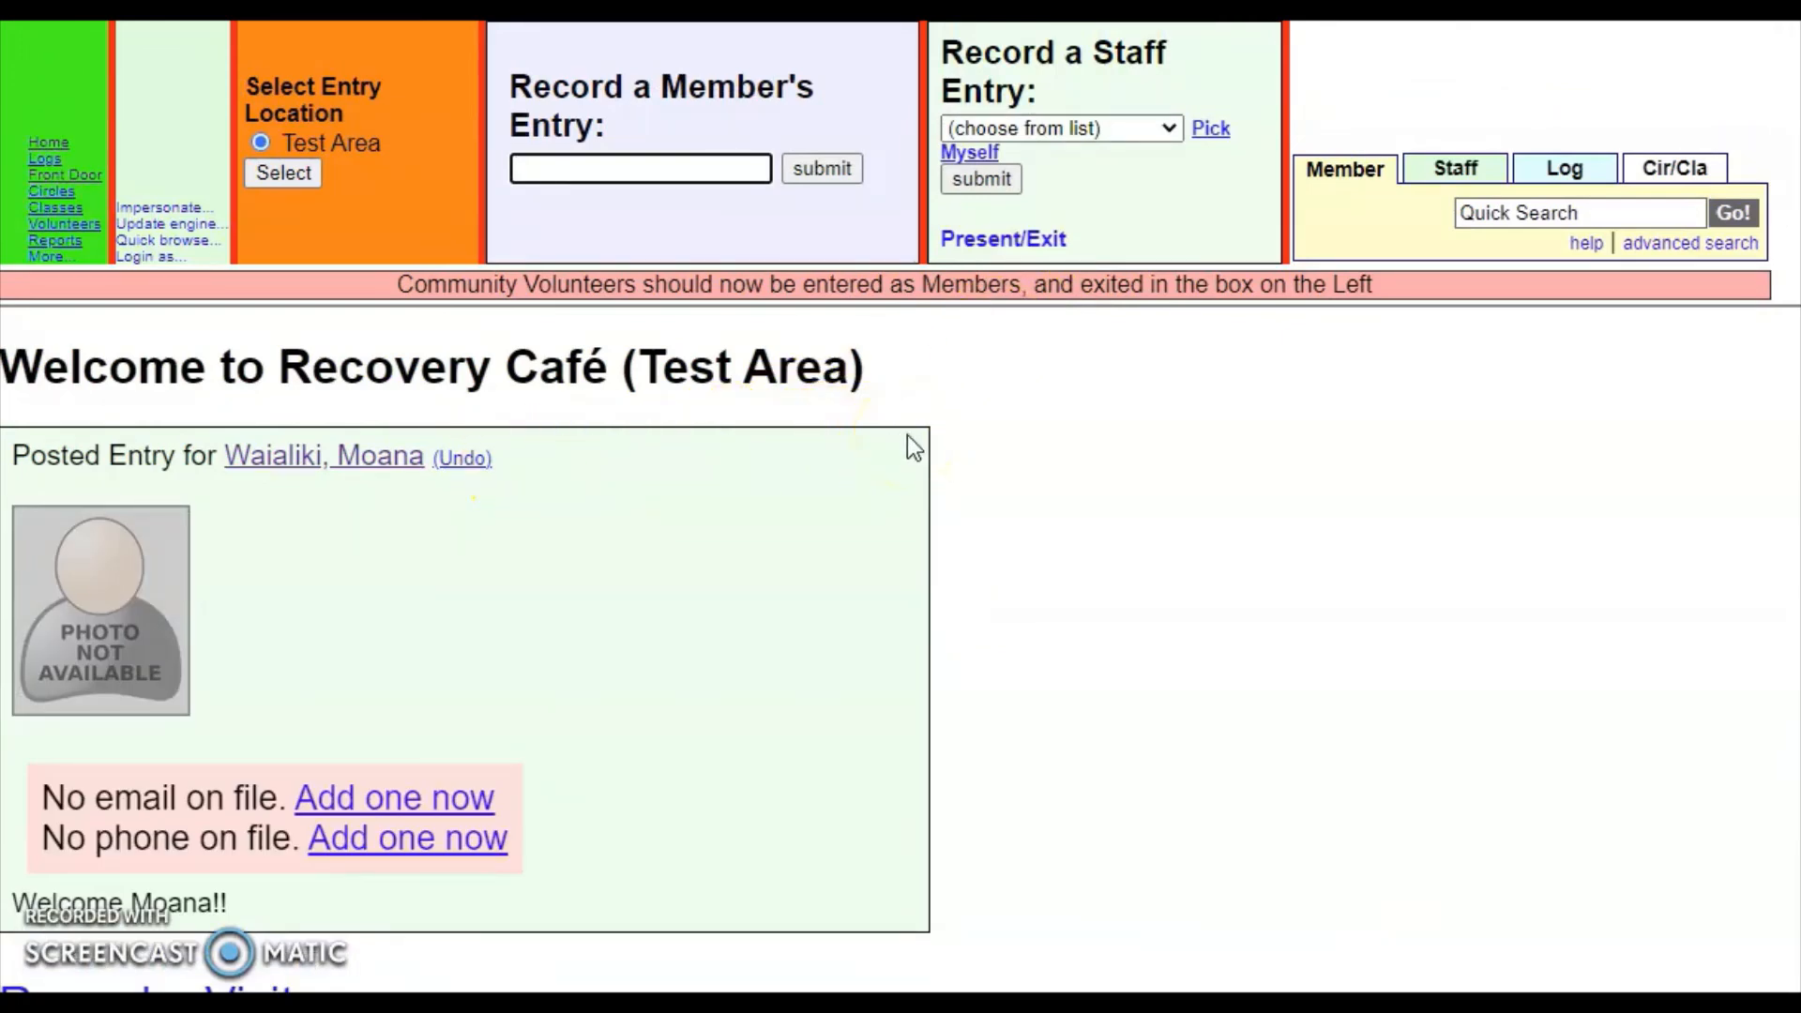
{"action": "scroll", "coordinate": [908, 437], "scroll_direction": "down", "scroll_amount": 4}
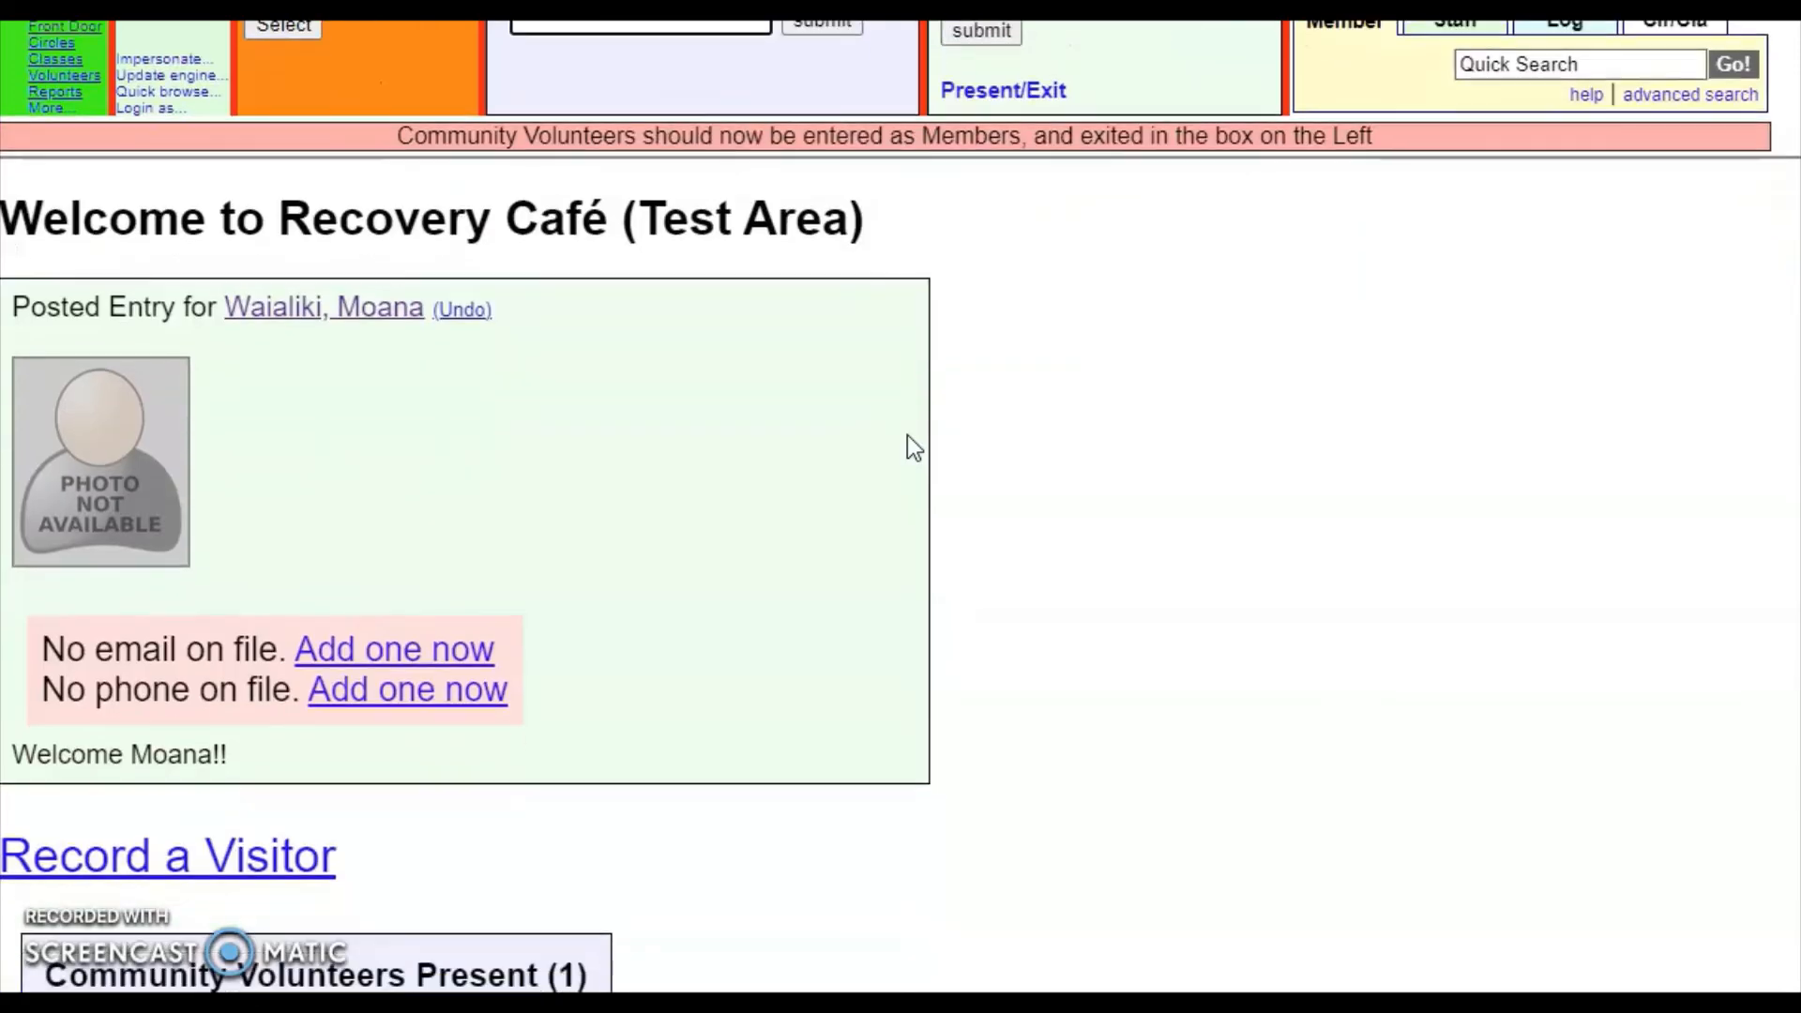
{"action": "left_click", "coordinate": [807, 509]}
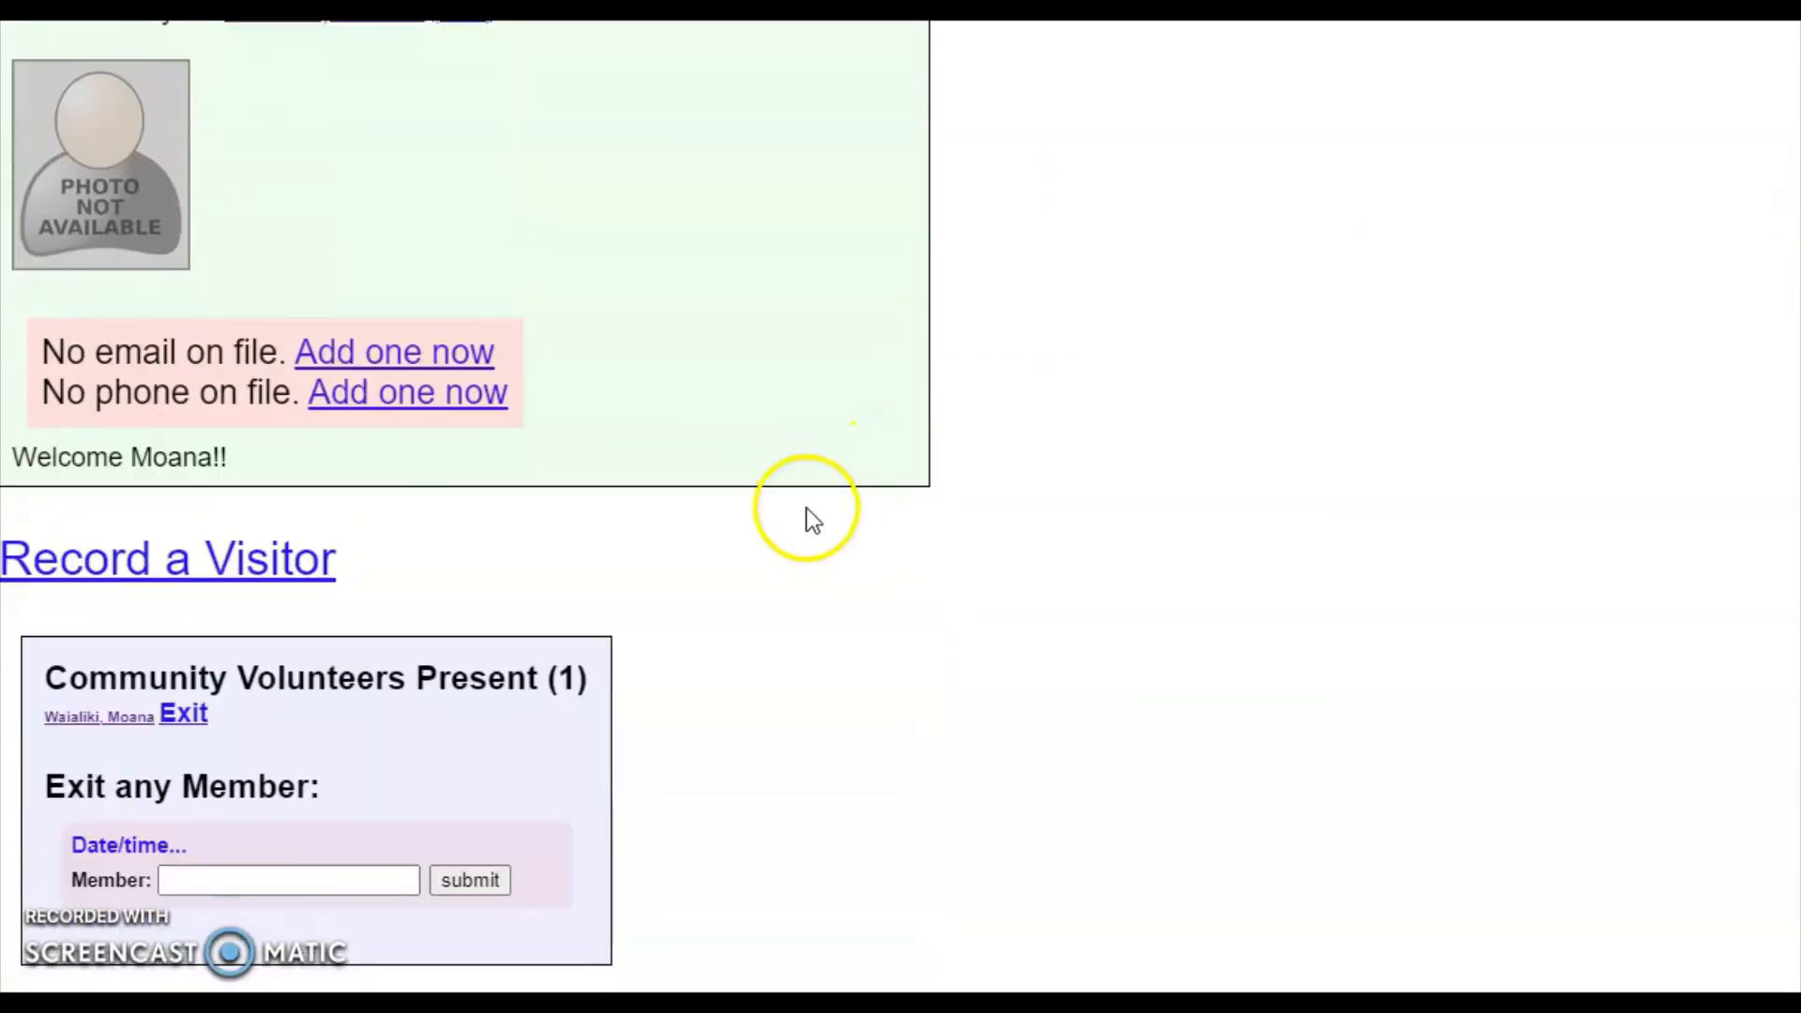